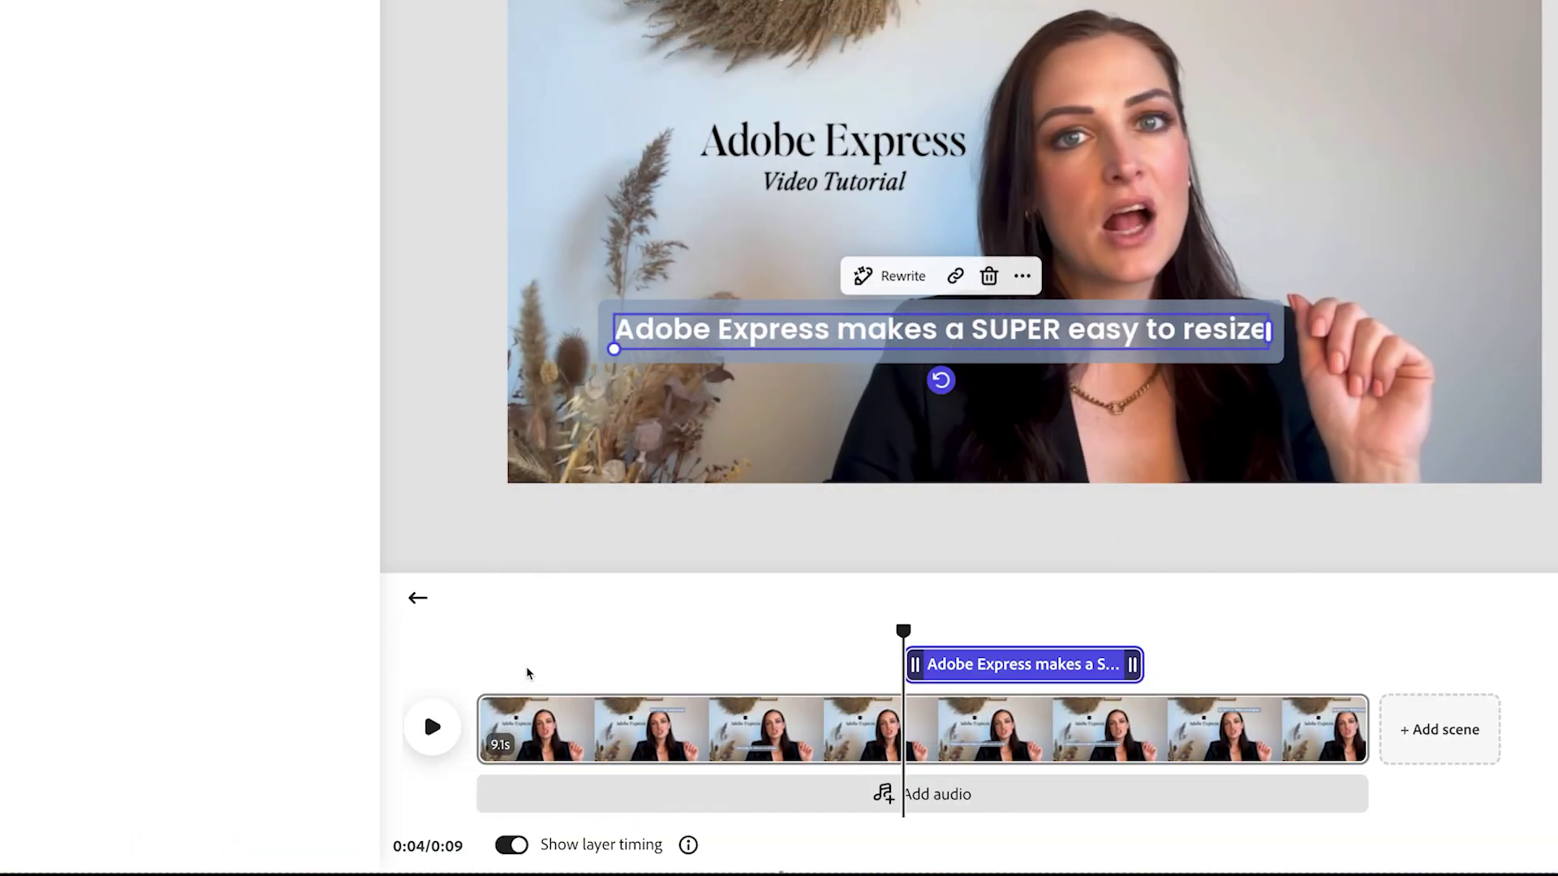
# Step: Retime the 'Adobe Express makes a SUPER easy to resize' text layer by trimming and shifting it
pyautogui.moveTo(917, 670); pyautogui.dragTo(986, 670)
pyautogui.moveTo(1139, 676); pyautogui.dragTo(1271, 659)
pyautogui.moveTo(1043, 664); pyautogui.dragTo(994, 664)
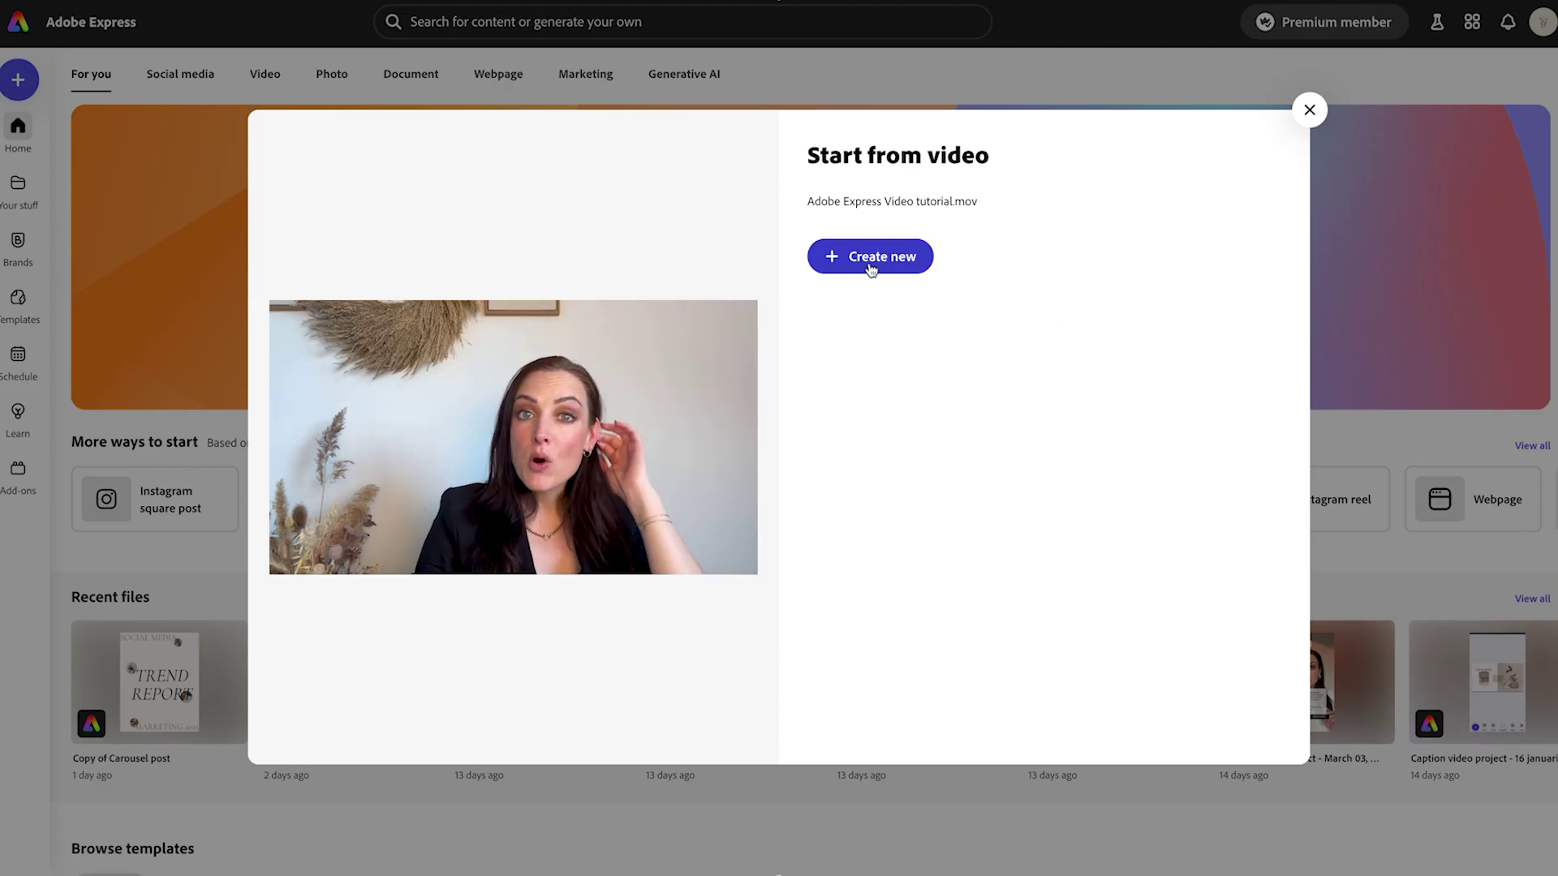
# Step: Create a new project from Adobe Express Video tutorial.mov and switch to timeline view
pyautogui.click(871, 266)
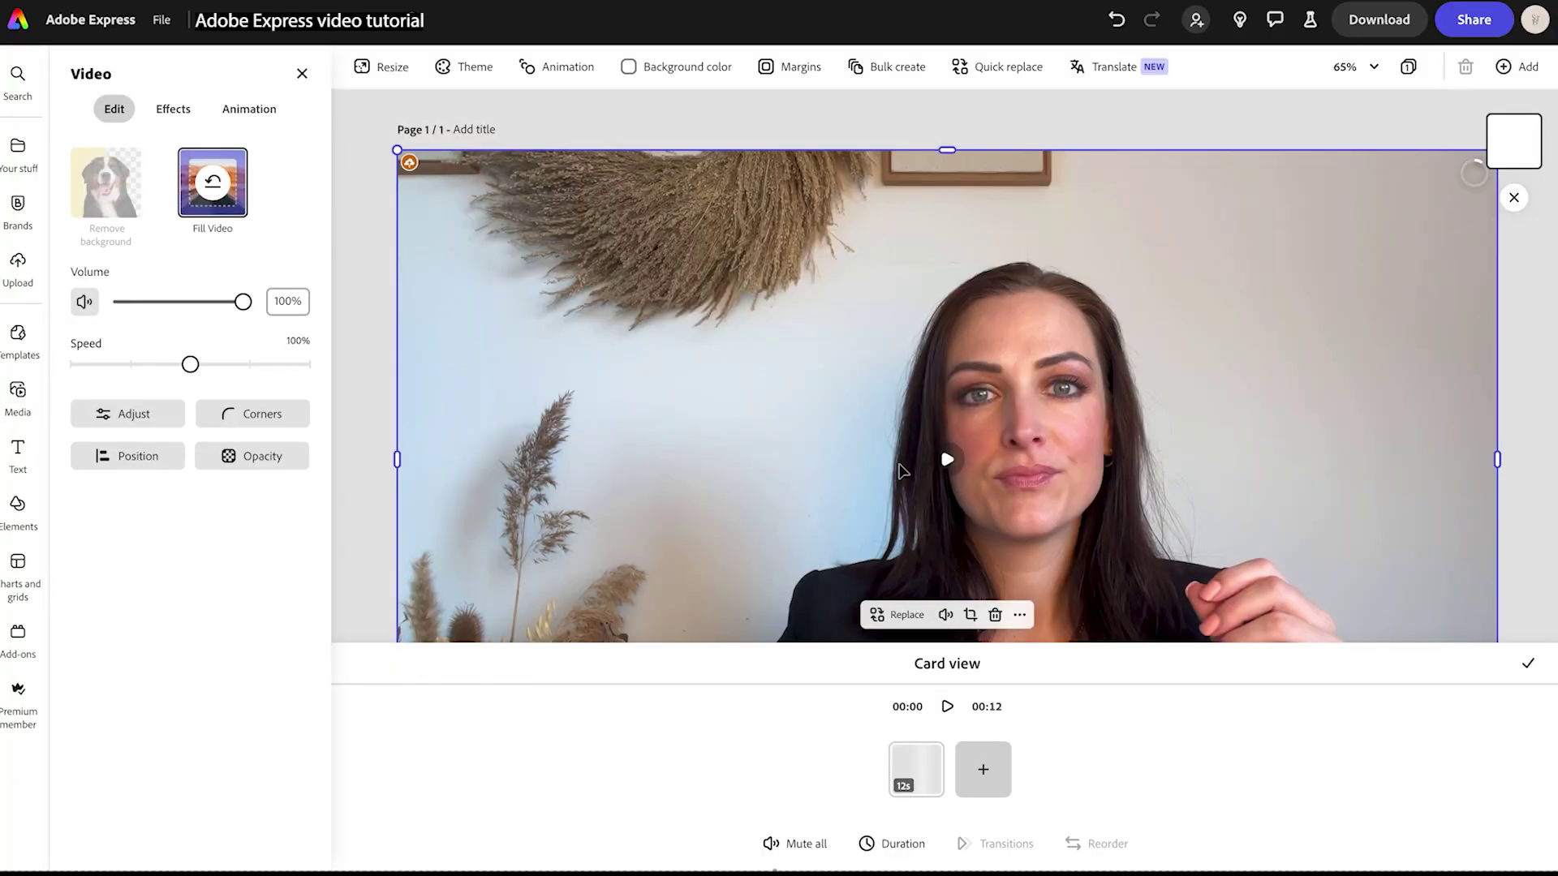
pyautogui.click(1529, 664)
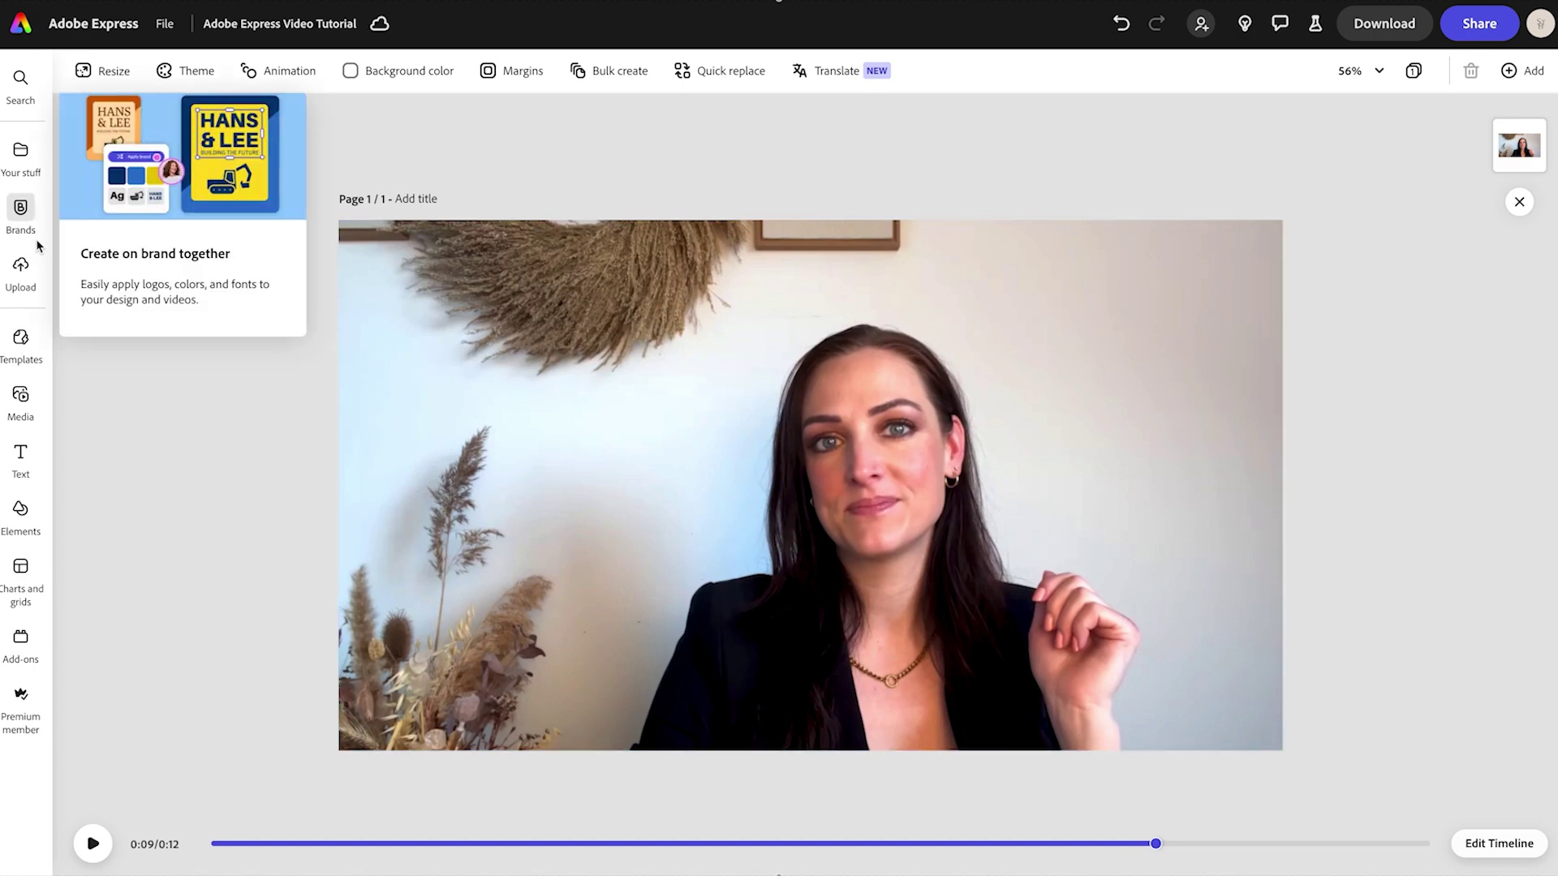
# Step: Scroll through the YouTube video templates
pyautogui.click(21, 340)
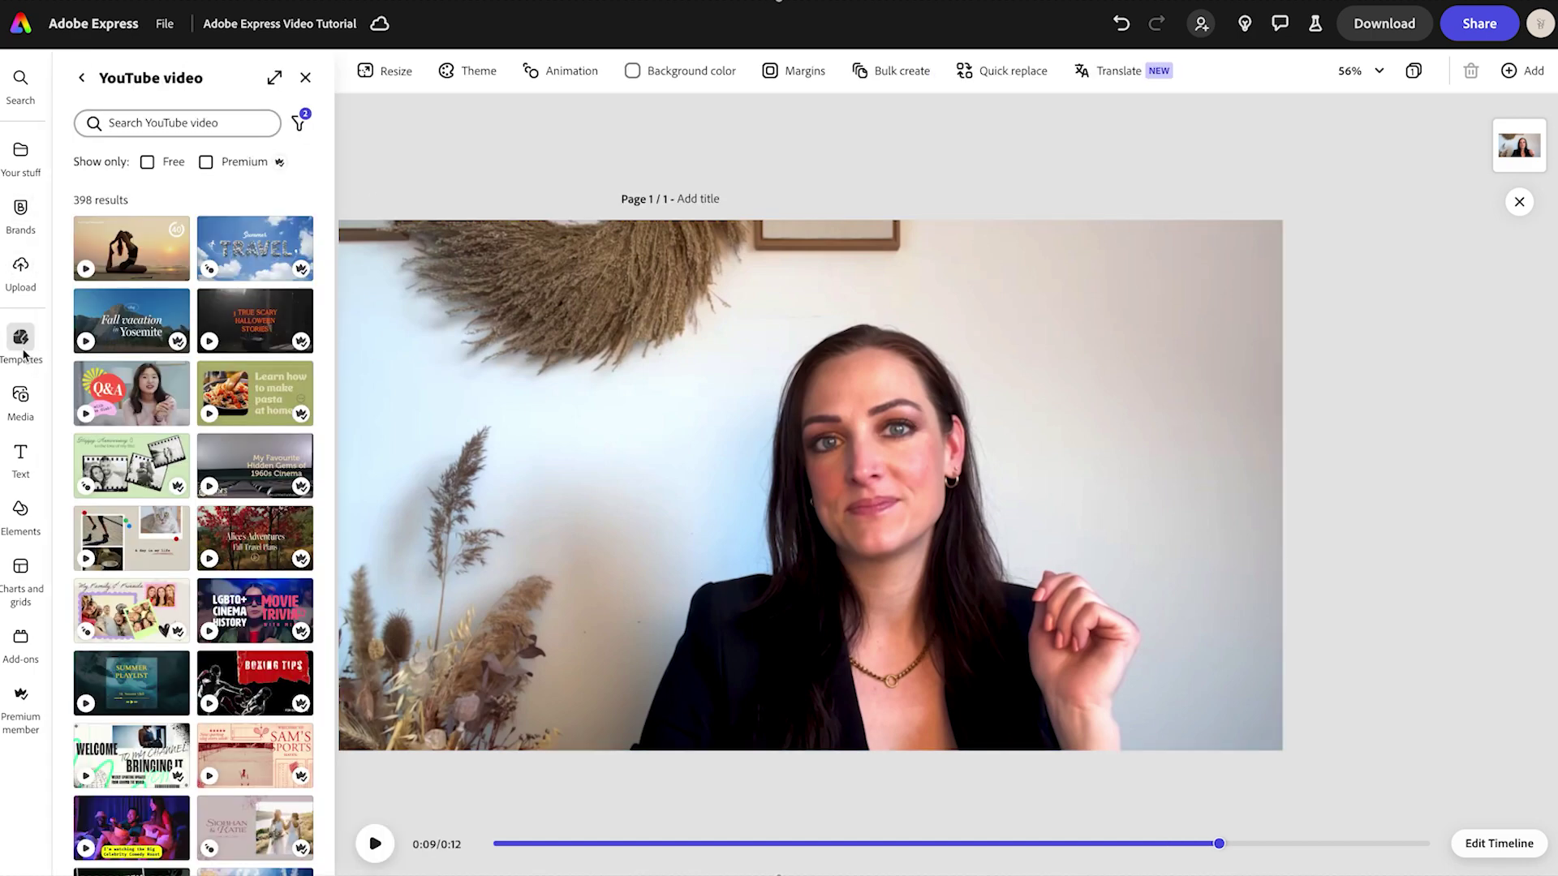
pyautogui.scroll(-5, 72, 350)
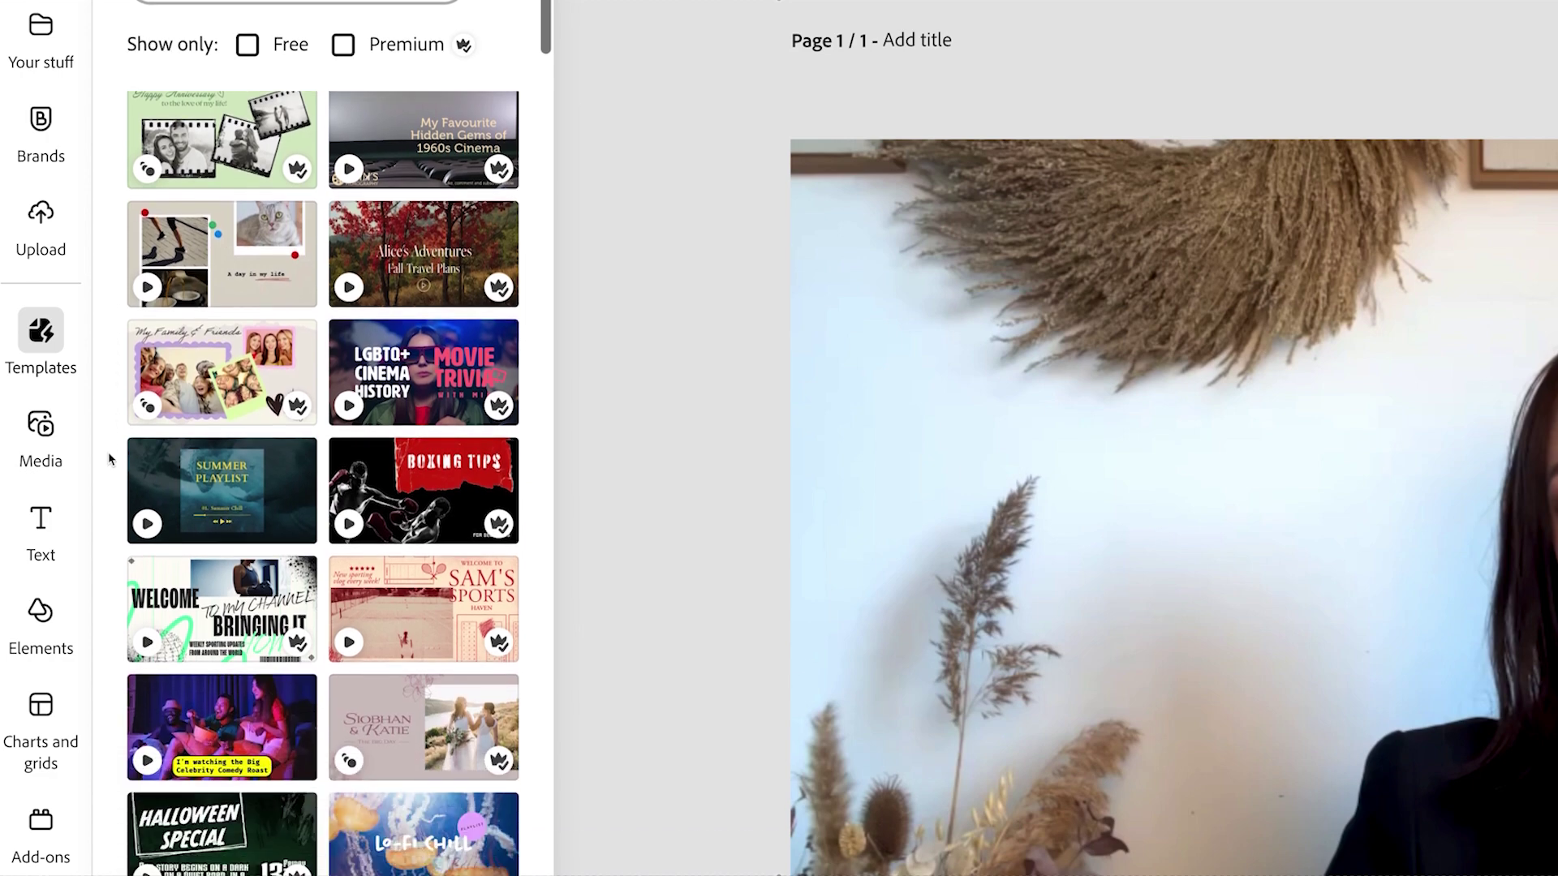
pyautogui.scroll(-4, 111, 459)
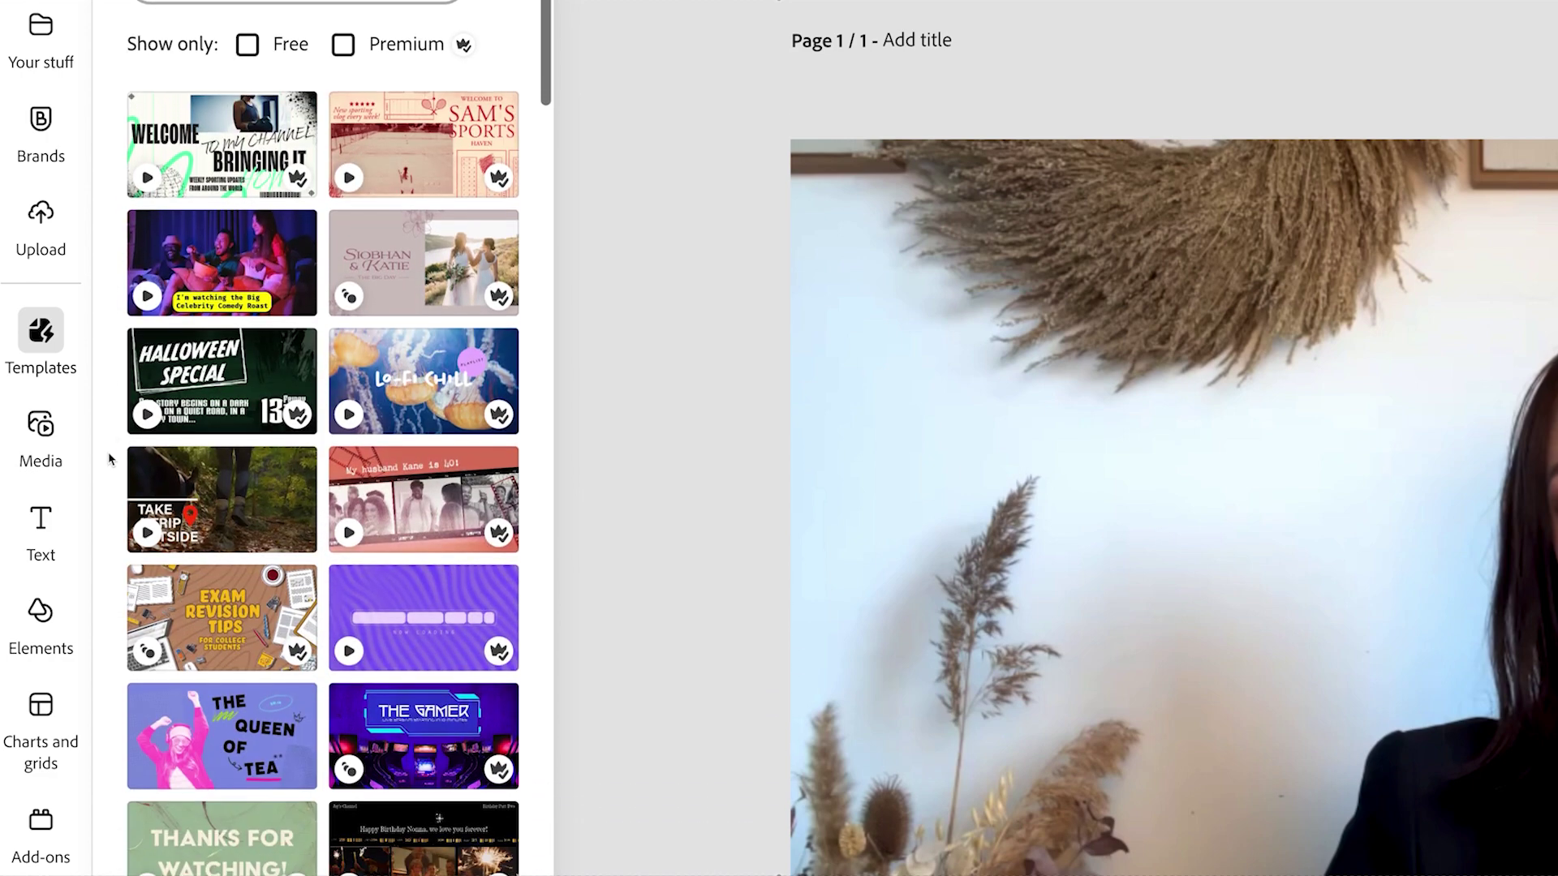
pyautogui.scroll(-2, 107, 454)
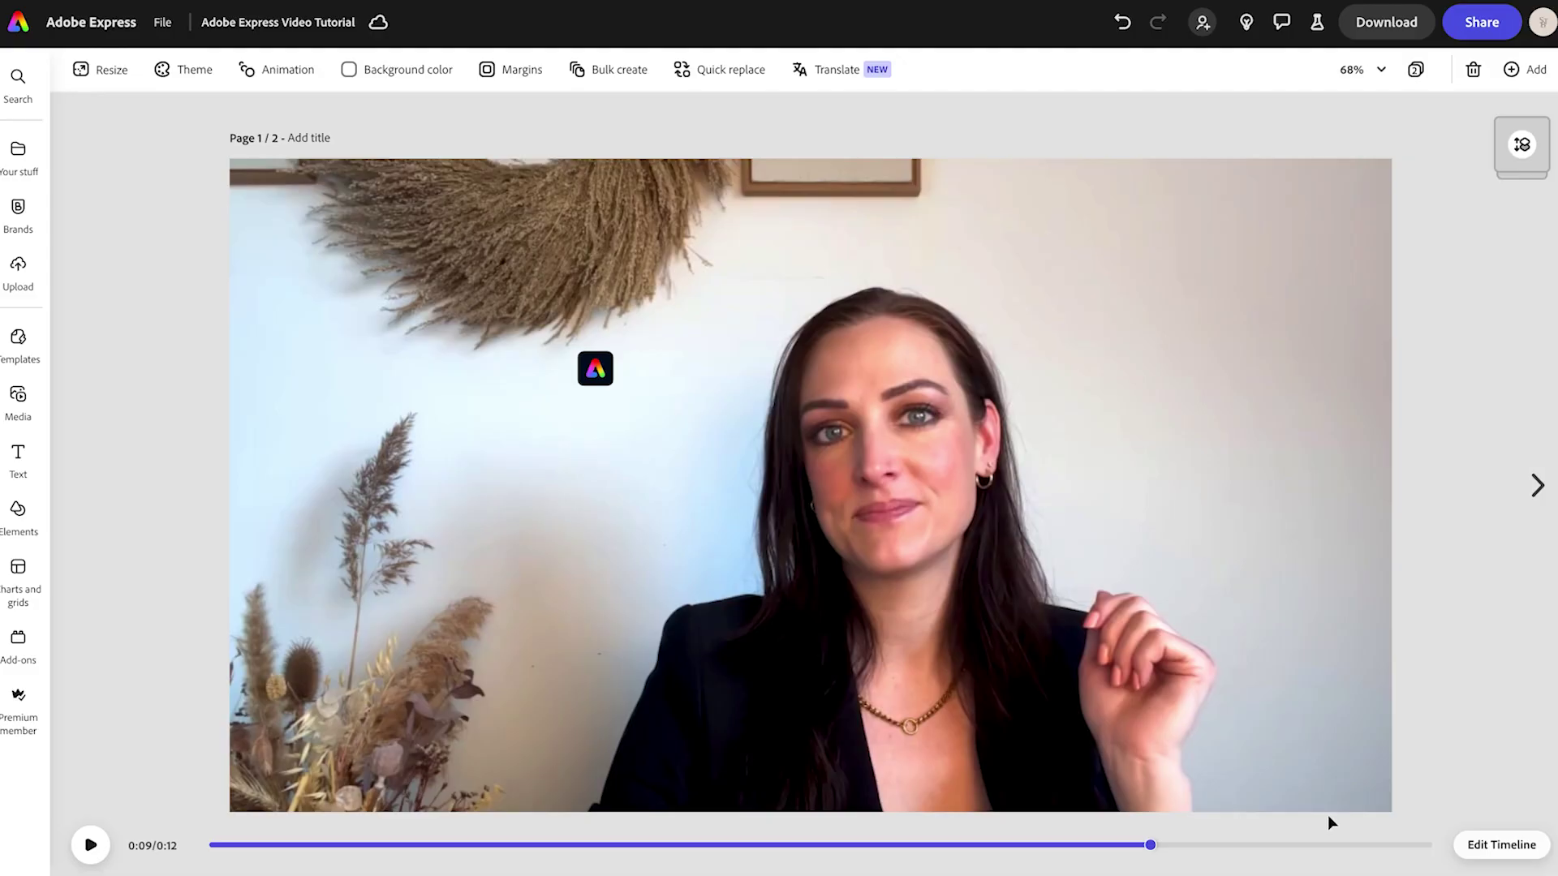
# Step: Open the full timeline and the Layers list, and select the Adobe Express title layer
pyautogui.click(1182, 305)
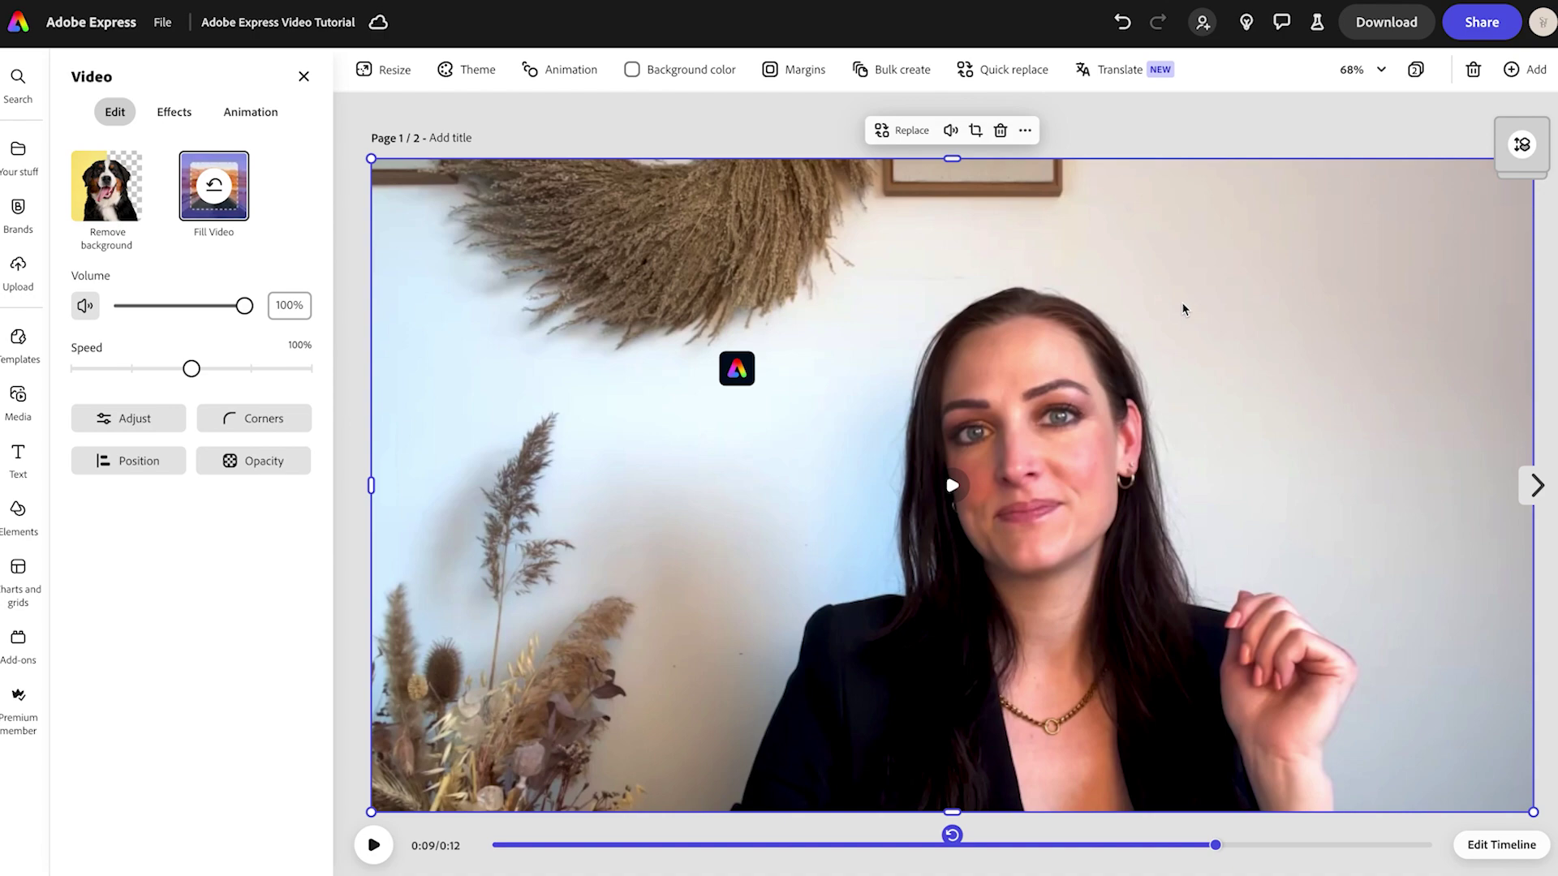
pyautogui.click(1467, 848)
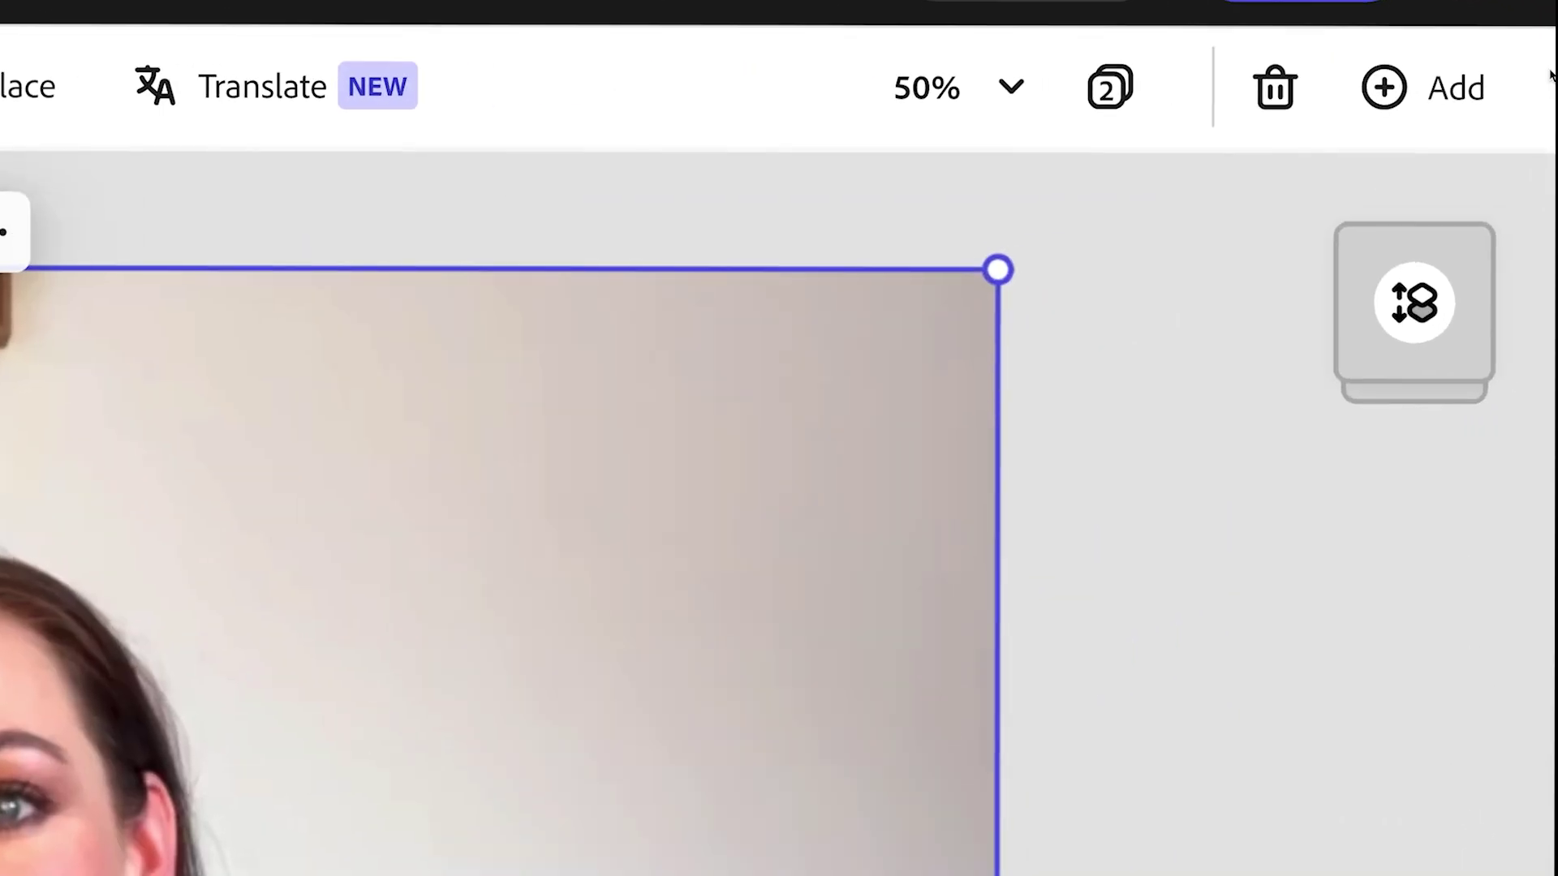
pyautogui.click(1397, 313)
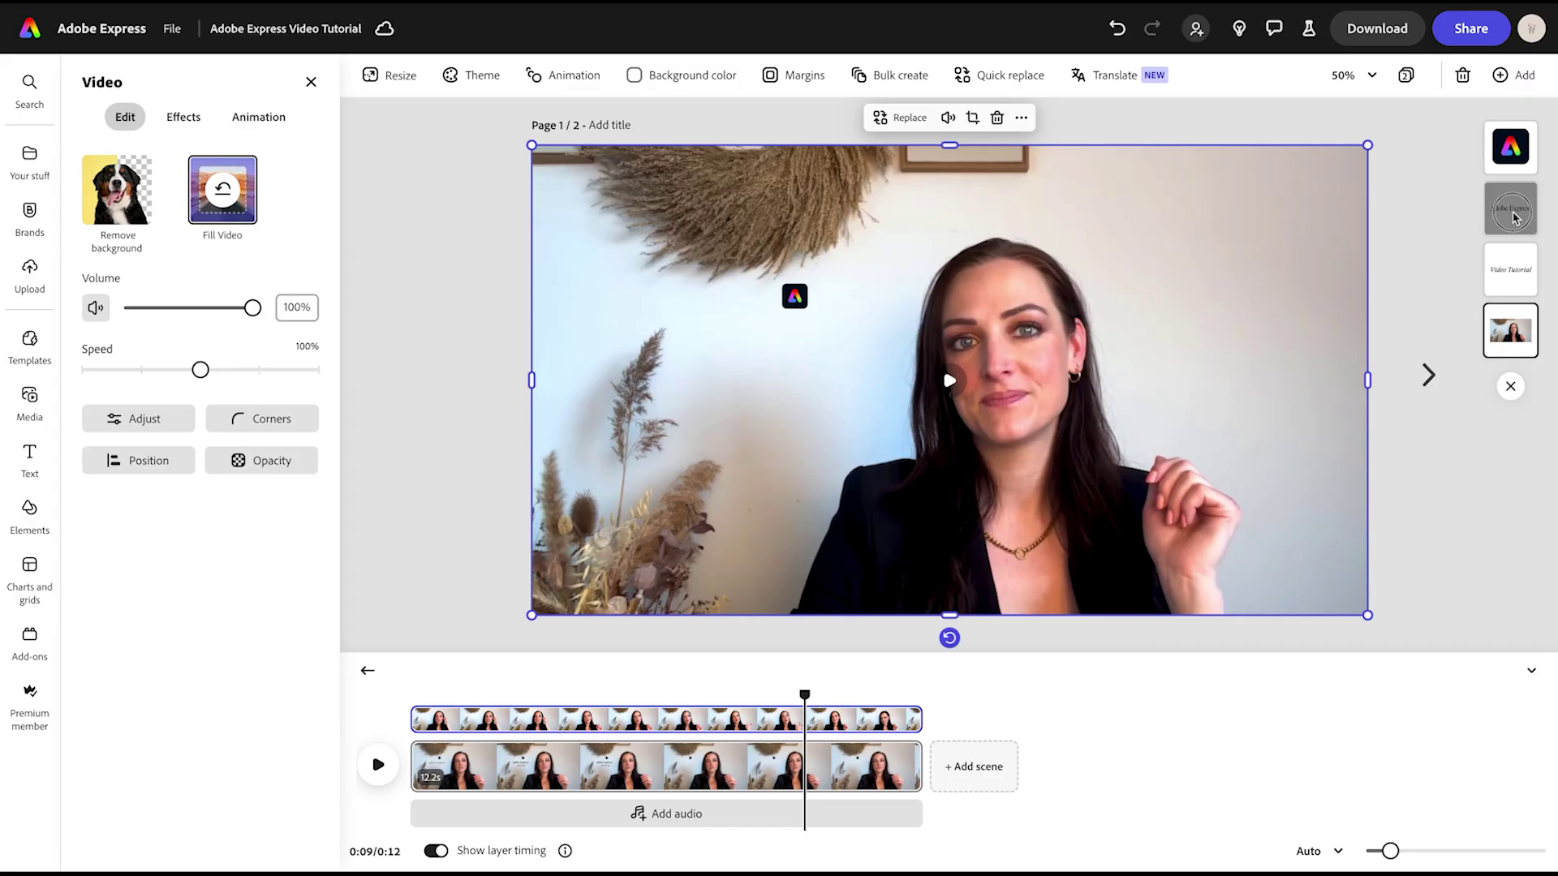
pyautogui.click(1511, 209)
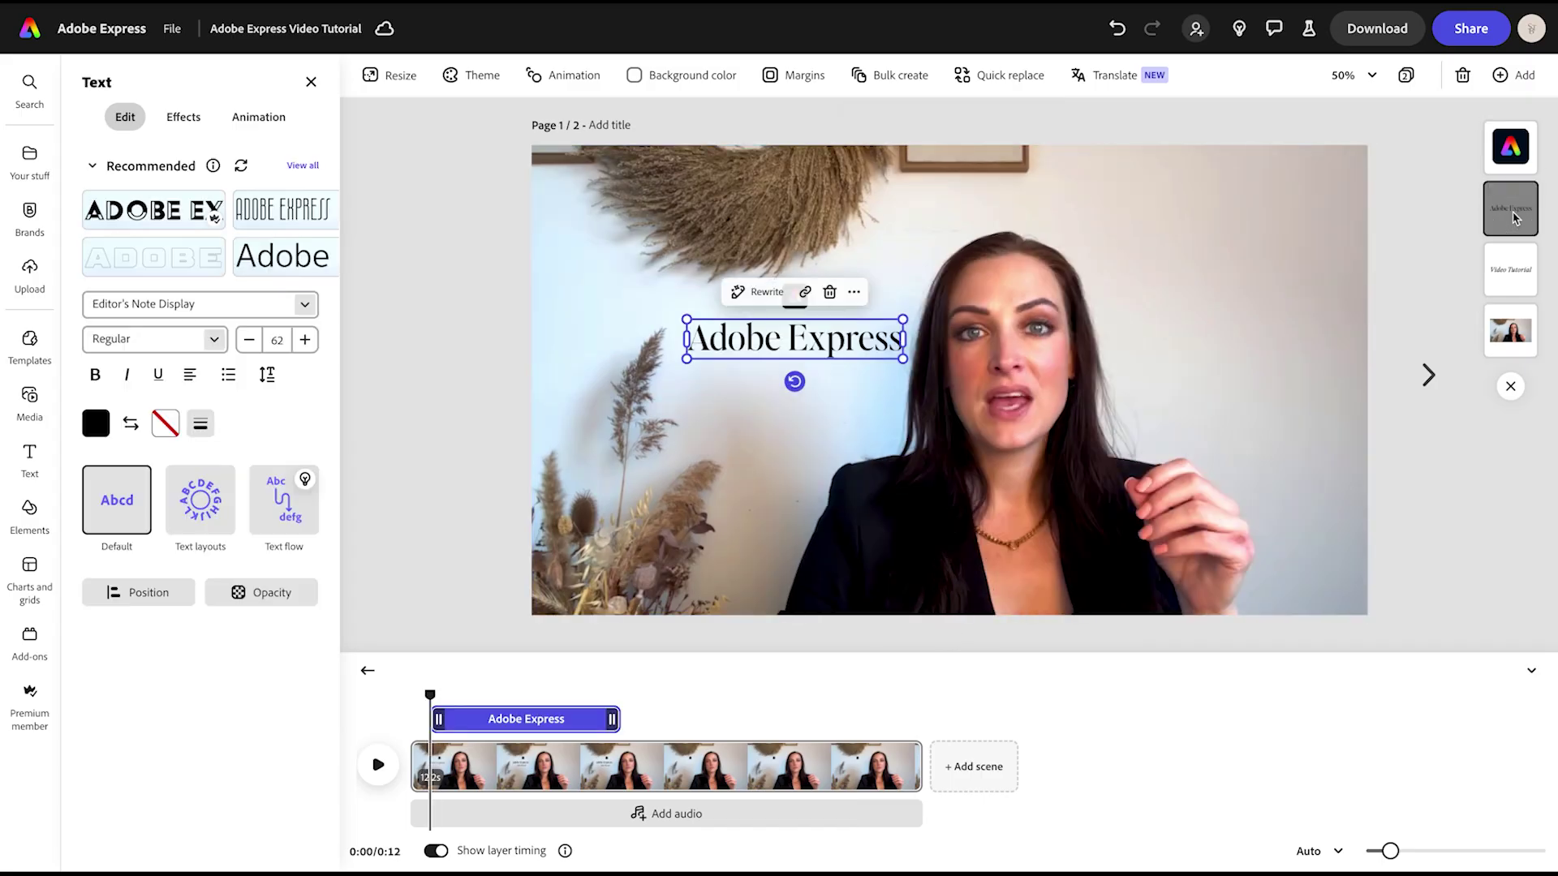
pyautogui.click(1508, 279)
pyautogui.click(1511, 331)
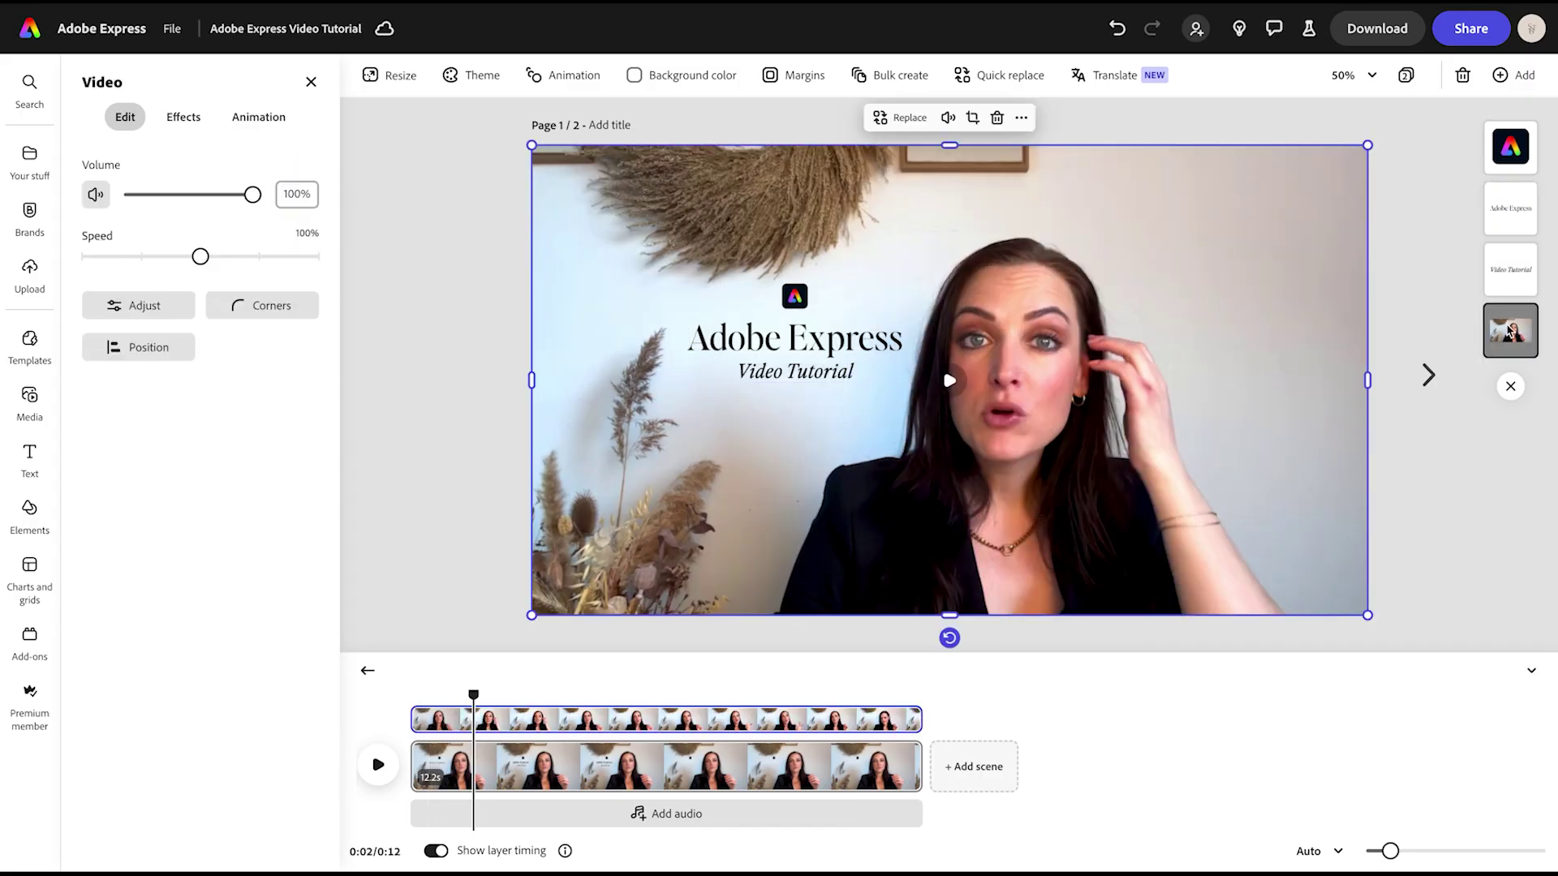
pyautogui.click(1512, 214)
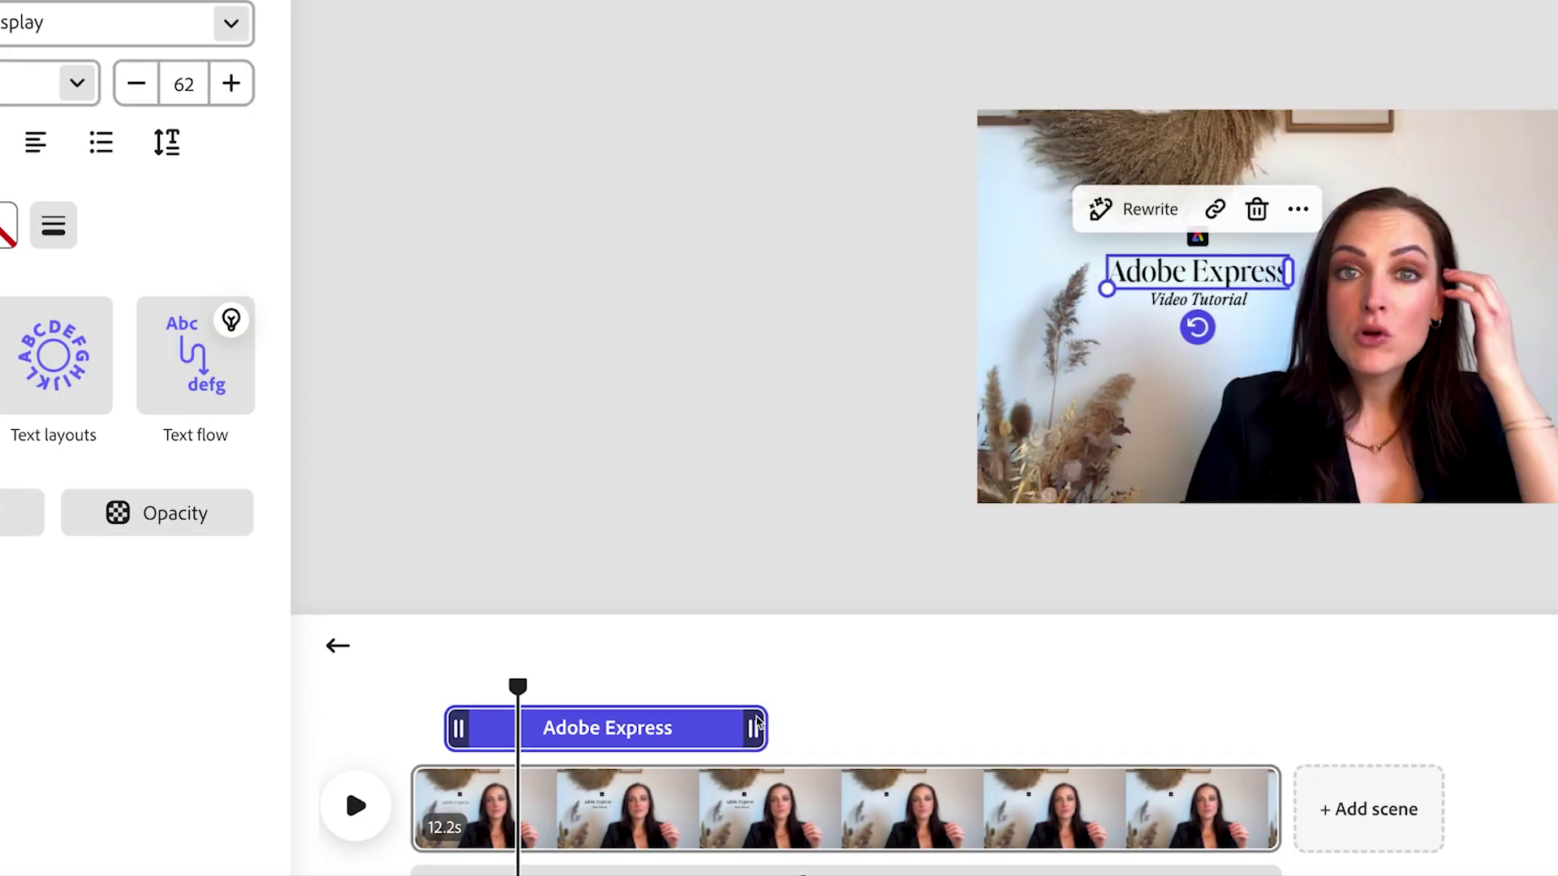
# Step: Trim the Adobe Express title so it starts about 1 second in and lasts 5 seconds
pyautogui.moveTo(613, 719); pyautogui.dragTo(637, 721)
pyautogui.moveTo(793, 728); pyautogui.dragTo(907, 727)
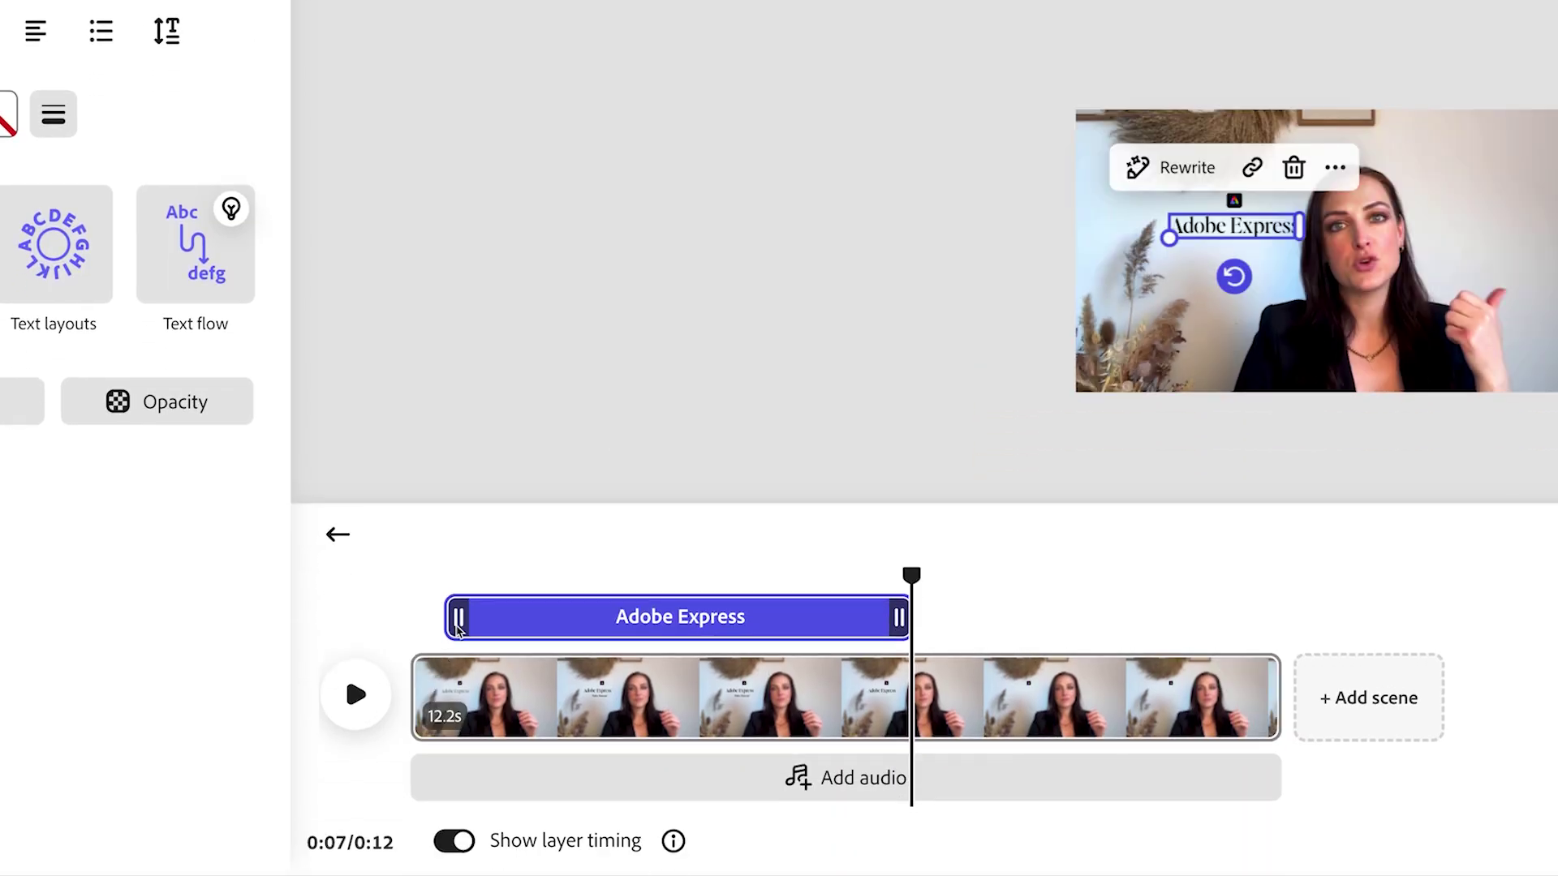
pyautogui.moveTo(459, 620)
pyautogui.mouseDown()
pyautogui.moveTo(574, 625)
pyautogui.moveTo(482, 631)
pyautogui.mouseUp()
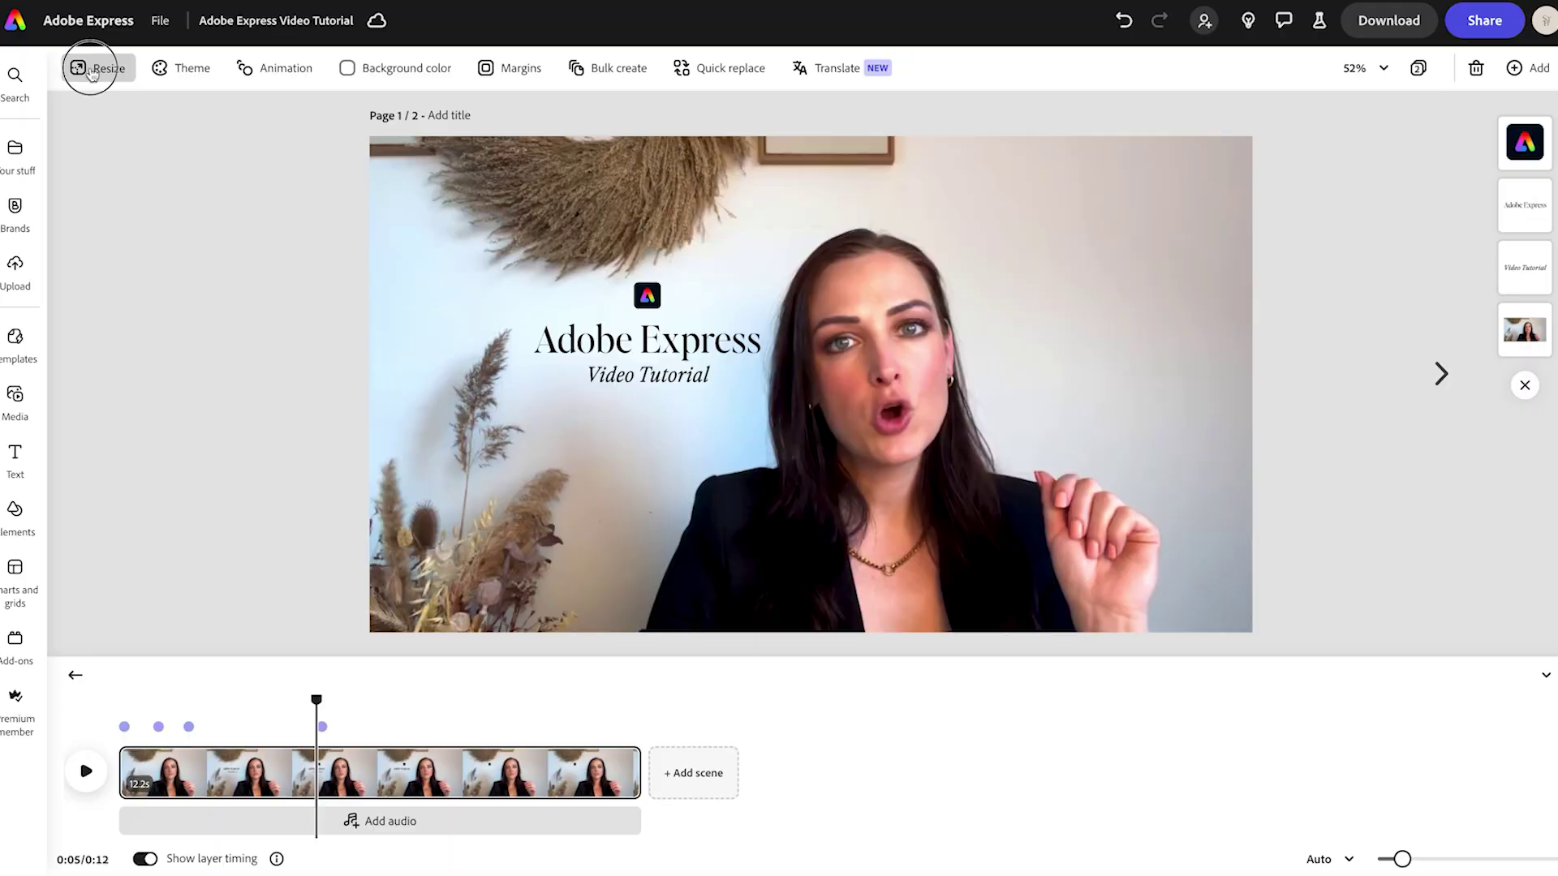
# Step: Duplicate the design into Instagram square post and TikTok video sizes
pyautogui.click(92, 70)
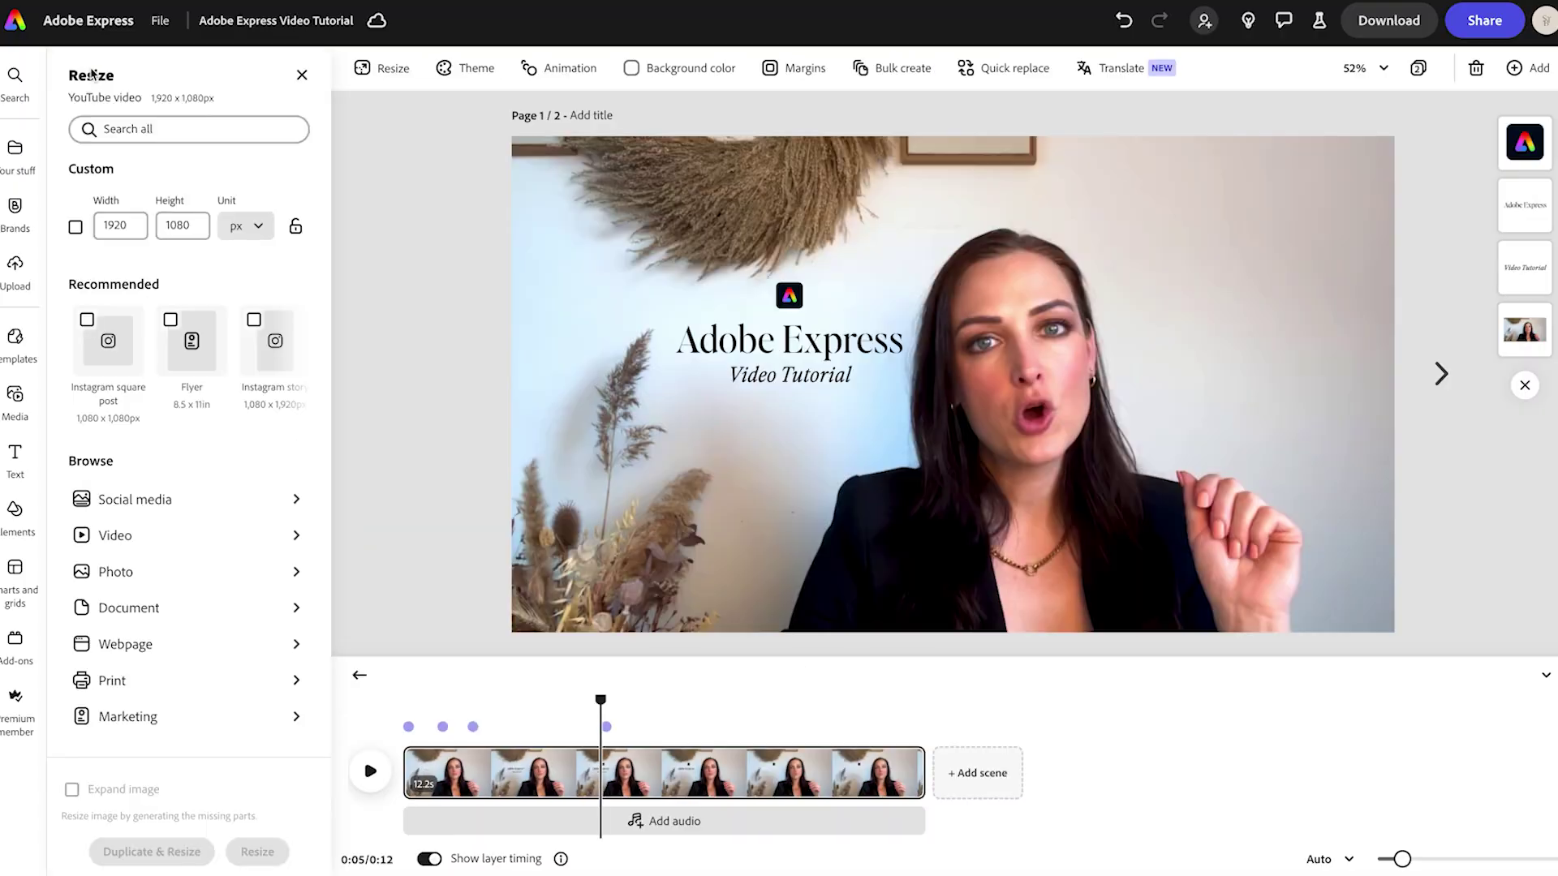
pyautogui.click(144, 501)
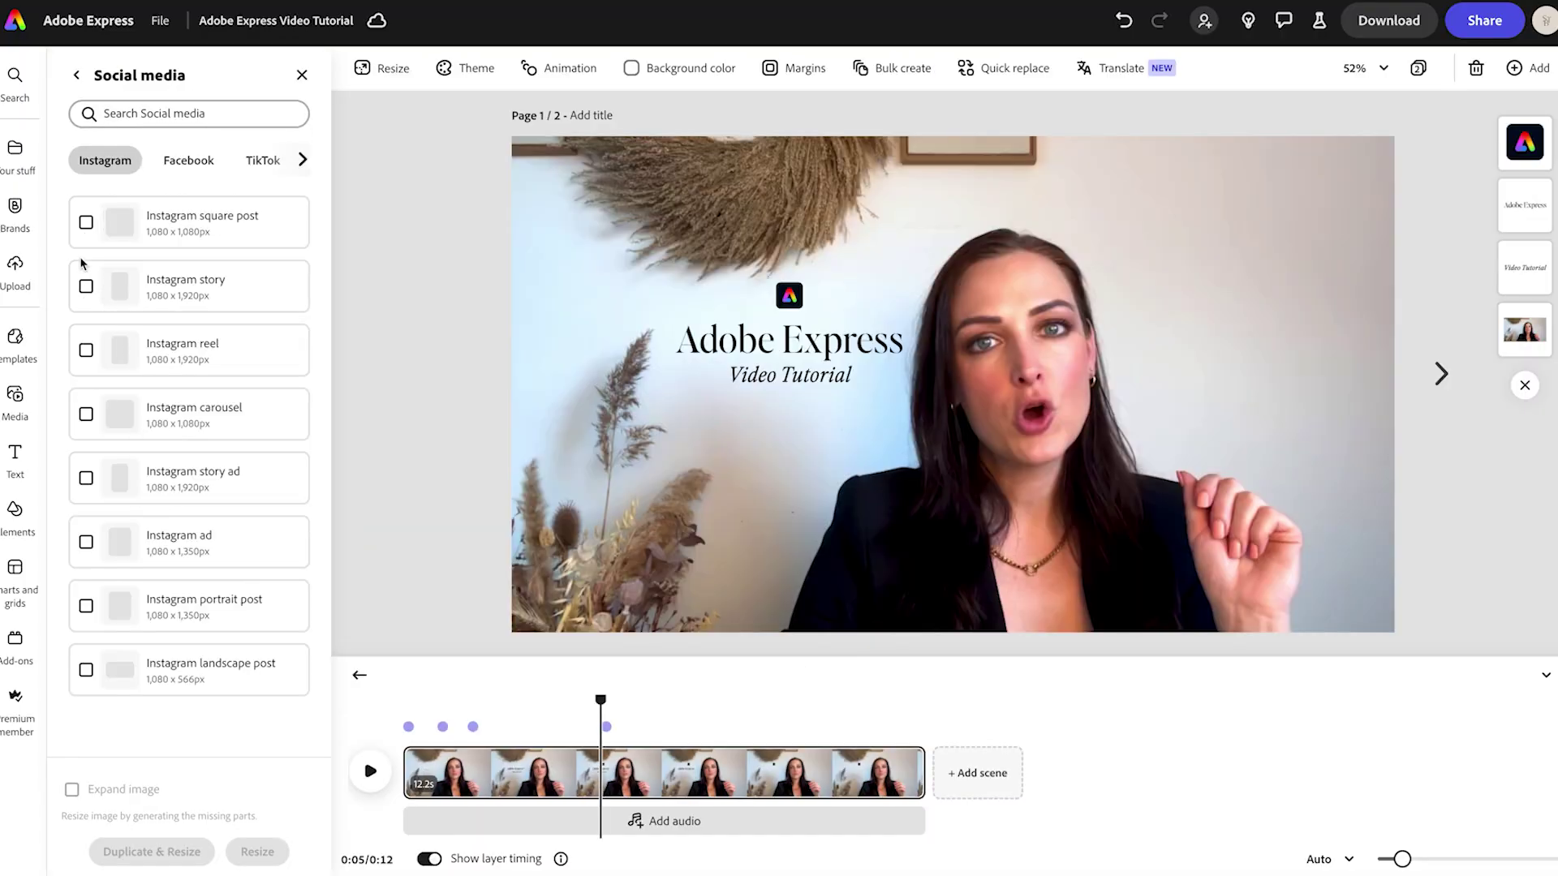
pyautogui.click(86, 224)
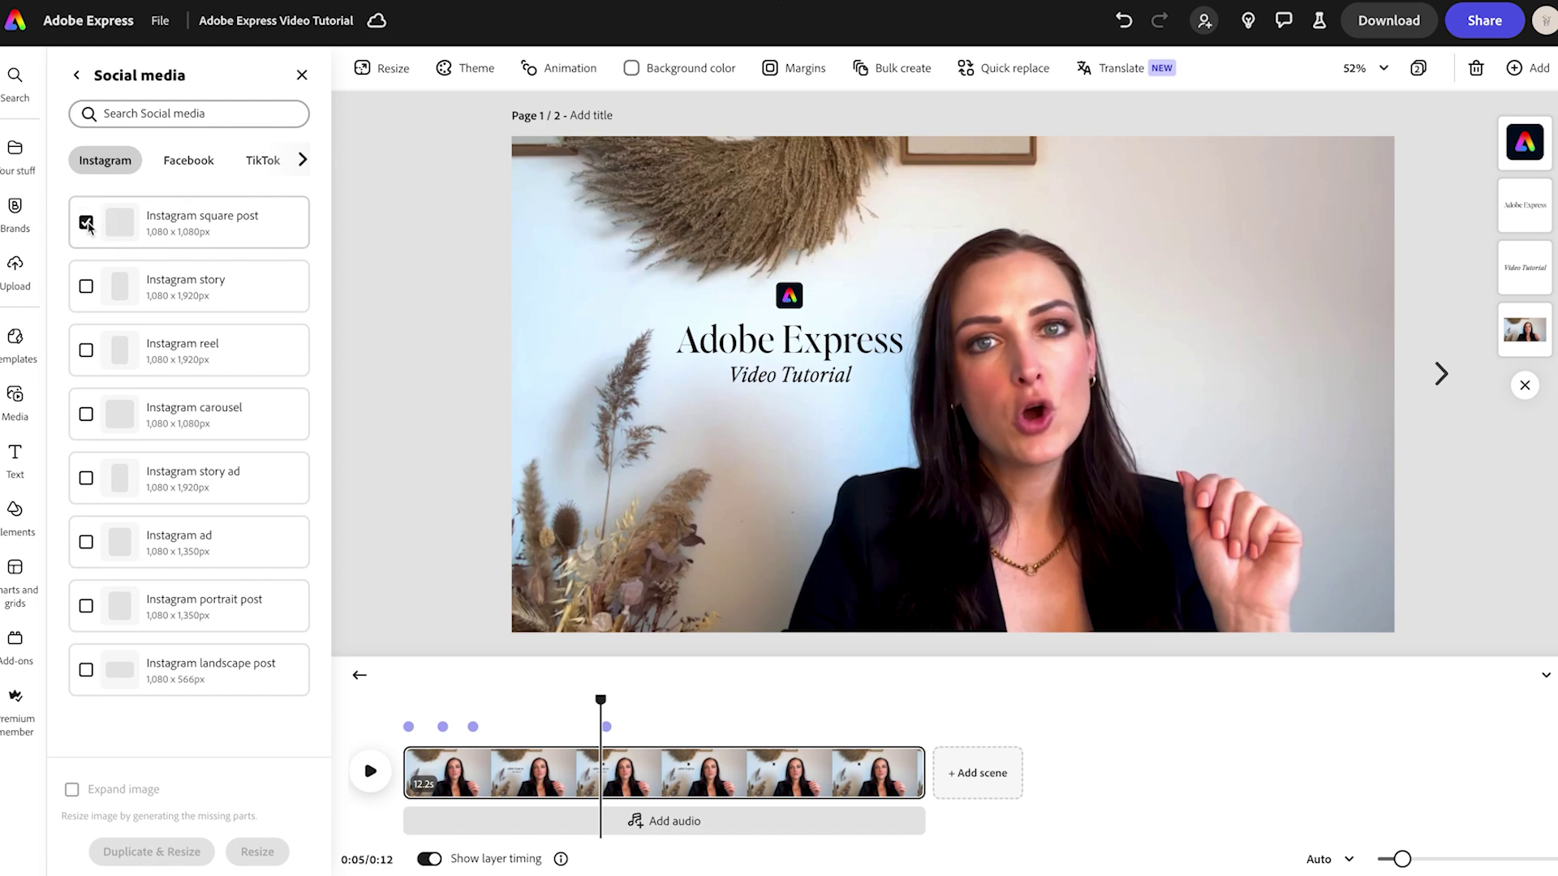
pyautogui.click(263, 161)
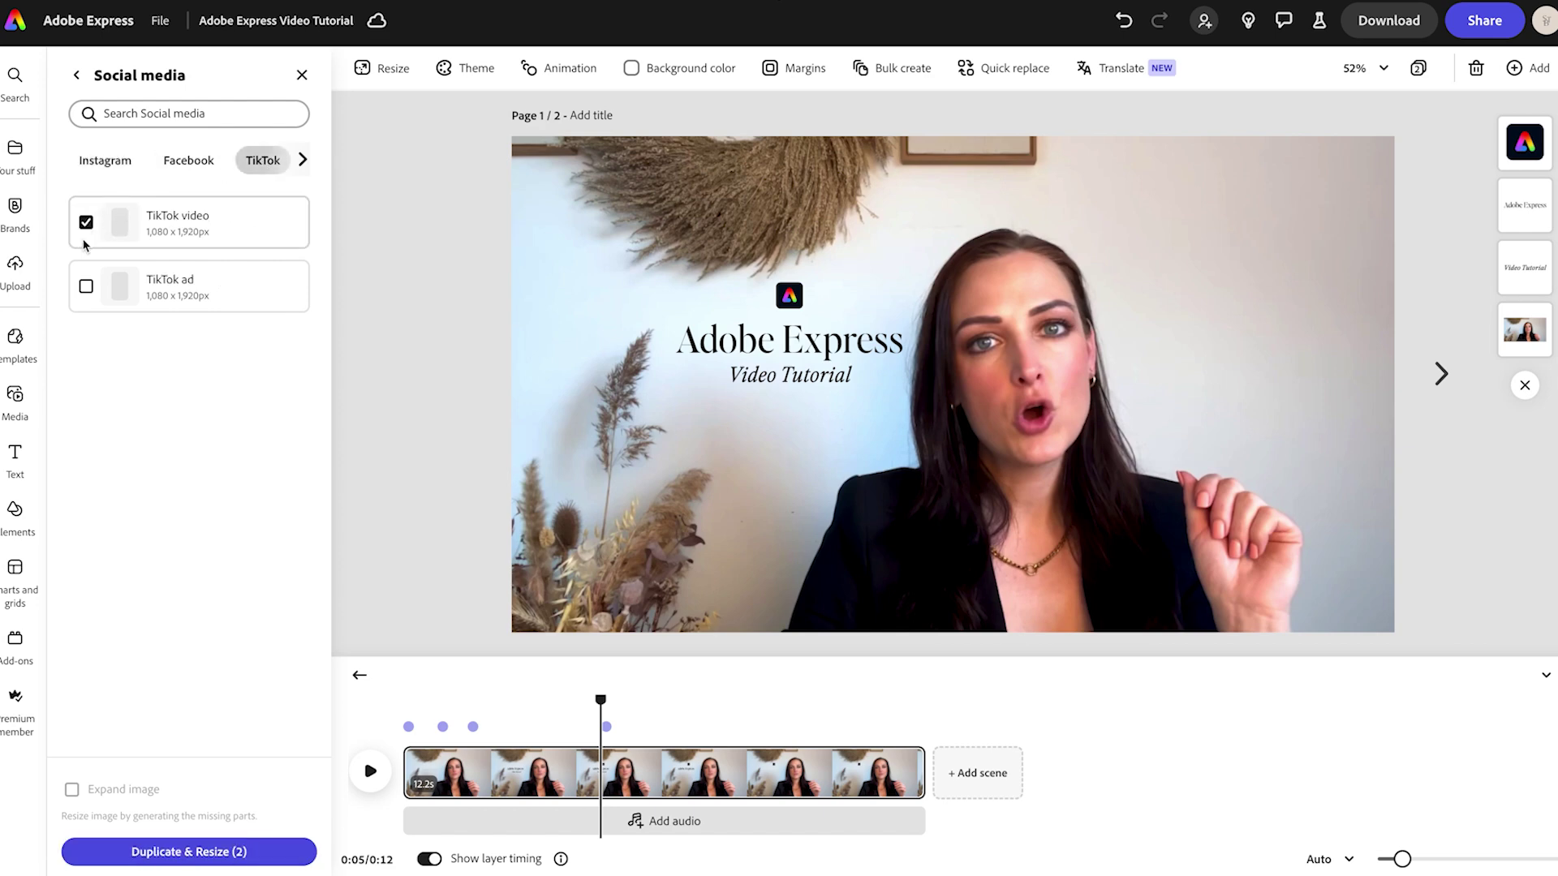
pyautogui.click(186, 851)
# Step: Review the YouTube video, Instagram post and TikTok pages in turn
pyautogui.click(317, 331)
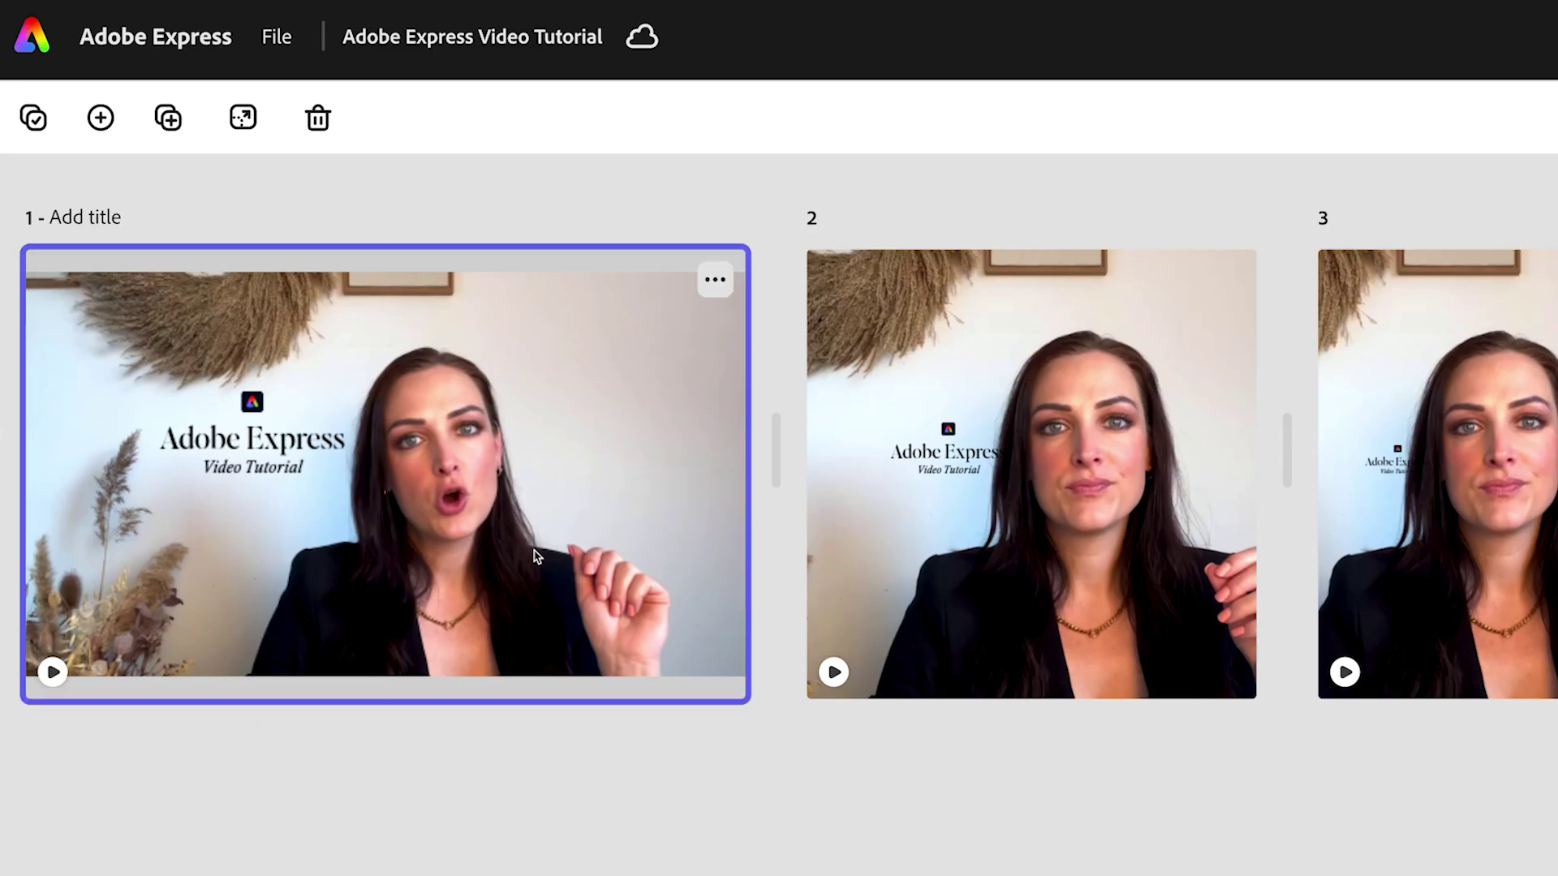
pyautogui.click(857, 473)
pyautogui.click(1372, 381)
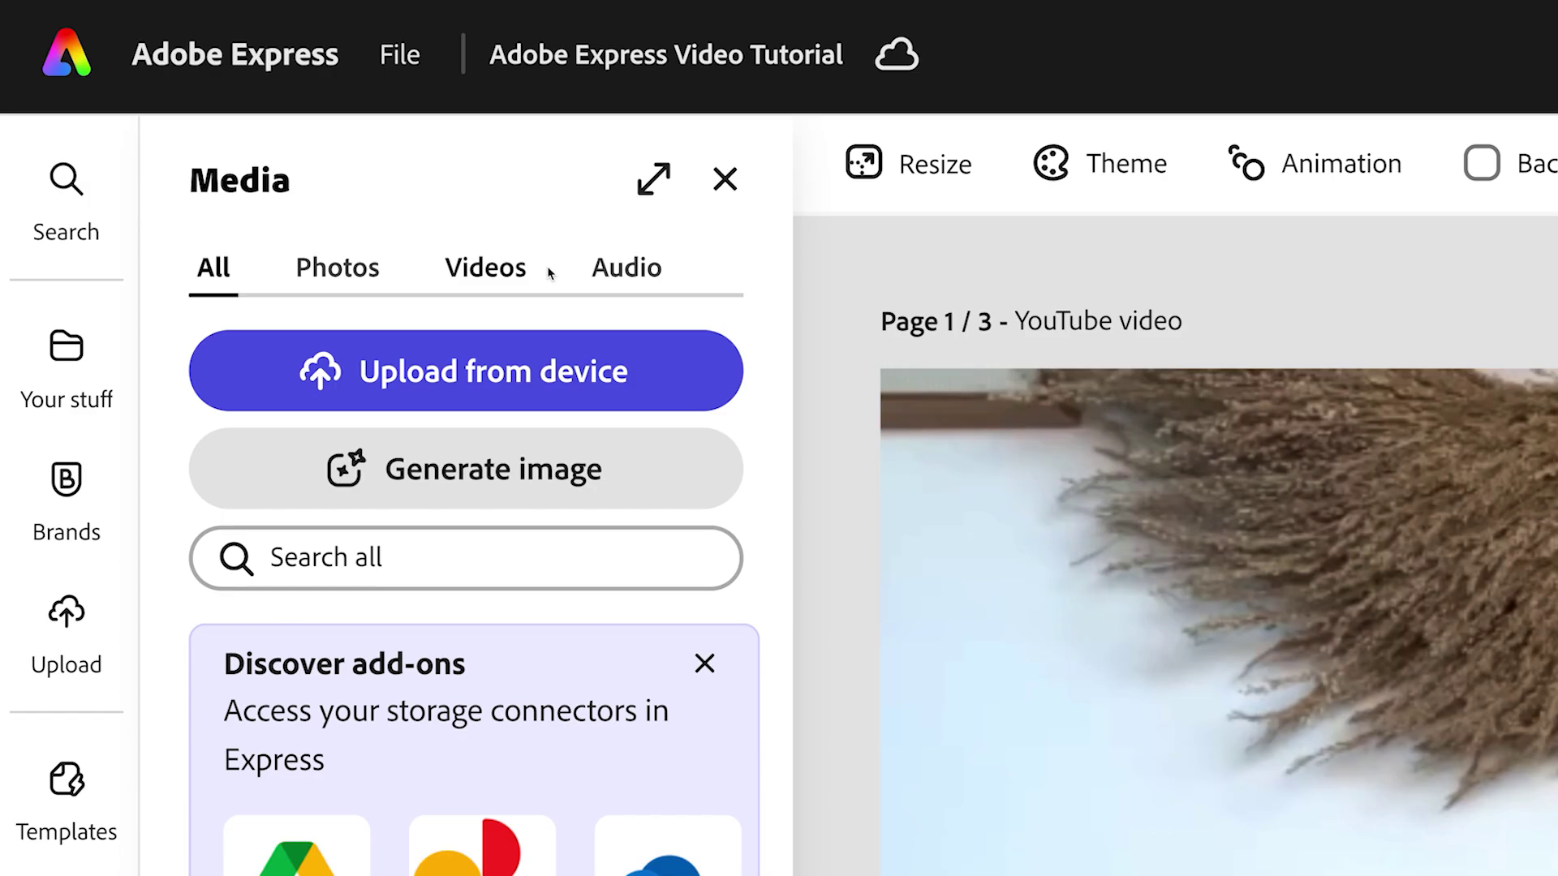
# Step: Record a short voiceover using the Default MacBook Pro Microphone
pyautogui.click(637, 276)
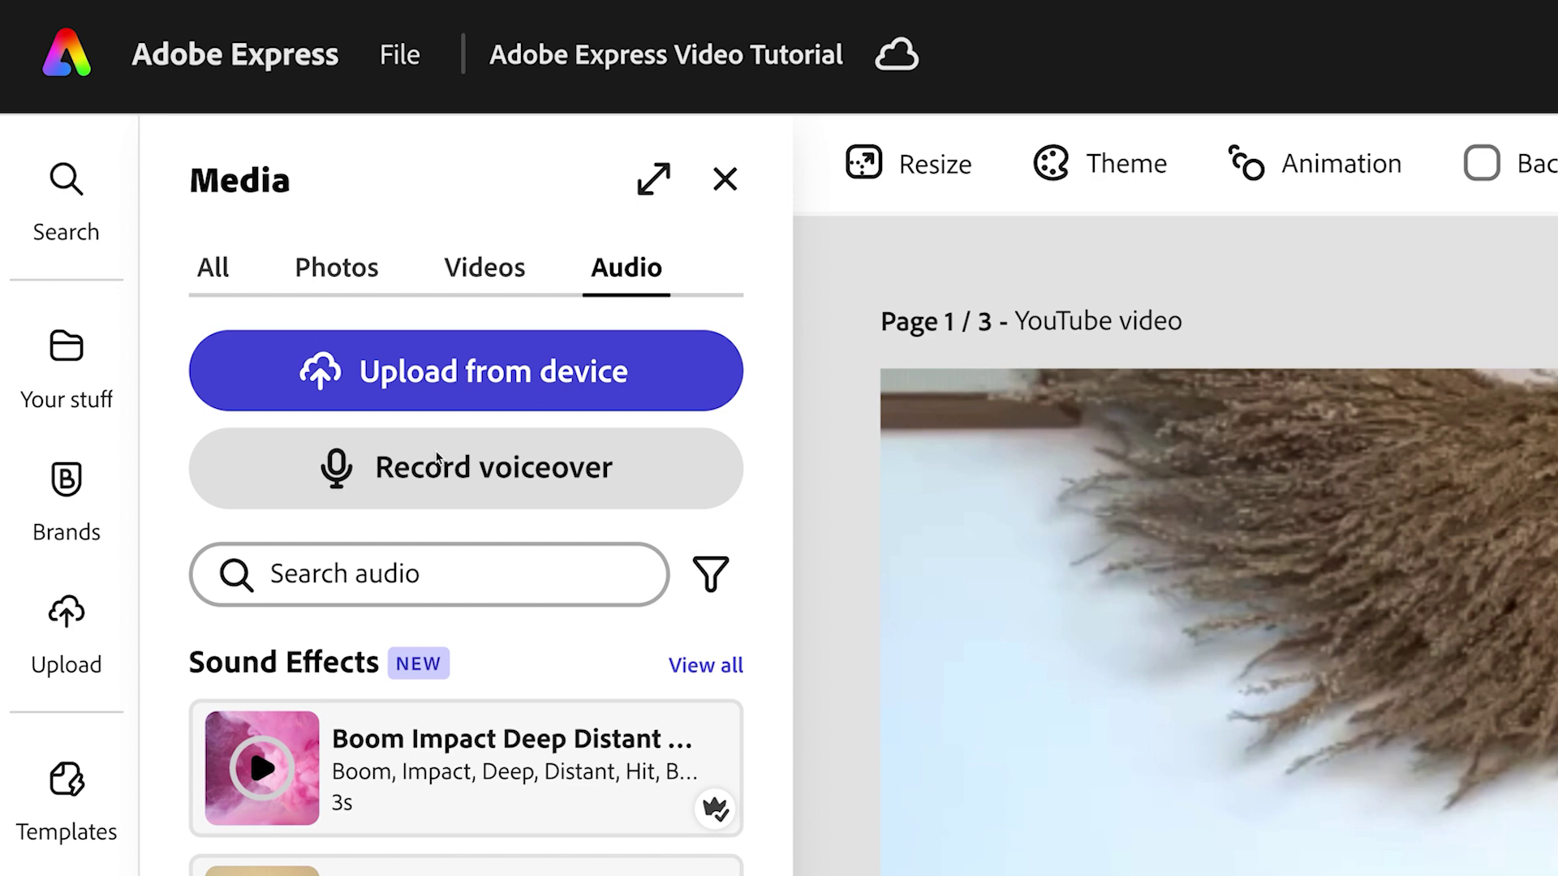
pyautogui.click(439, 482)
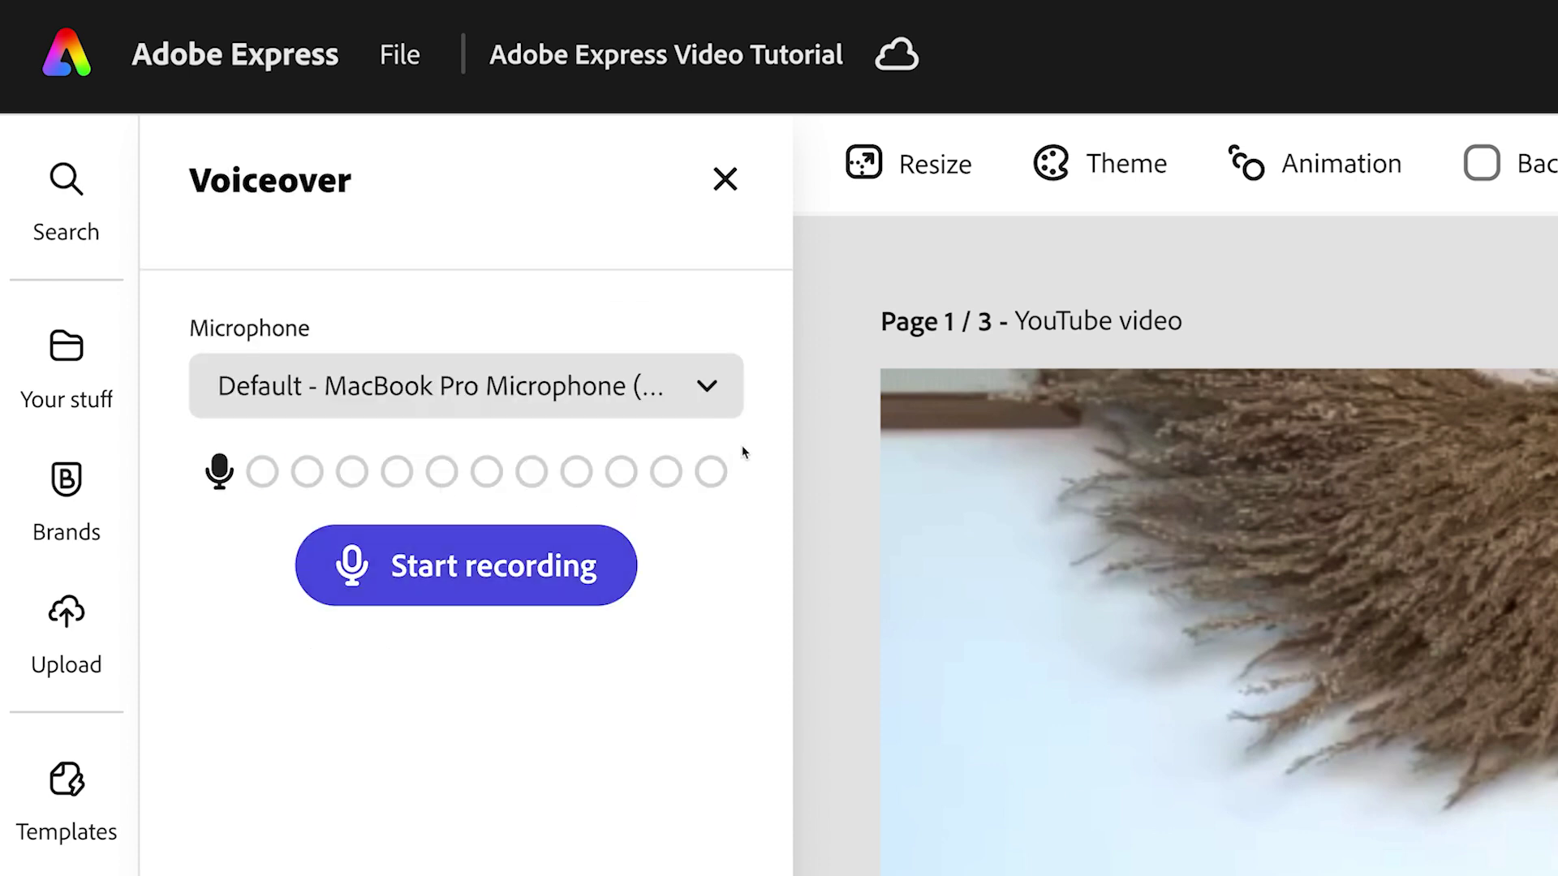
pyautogui.click(707, 386)
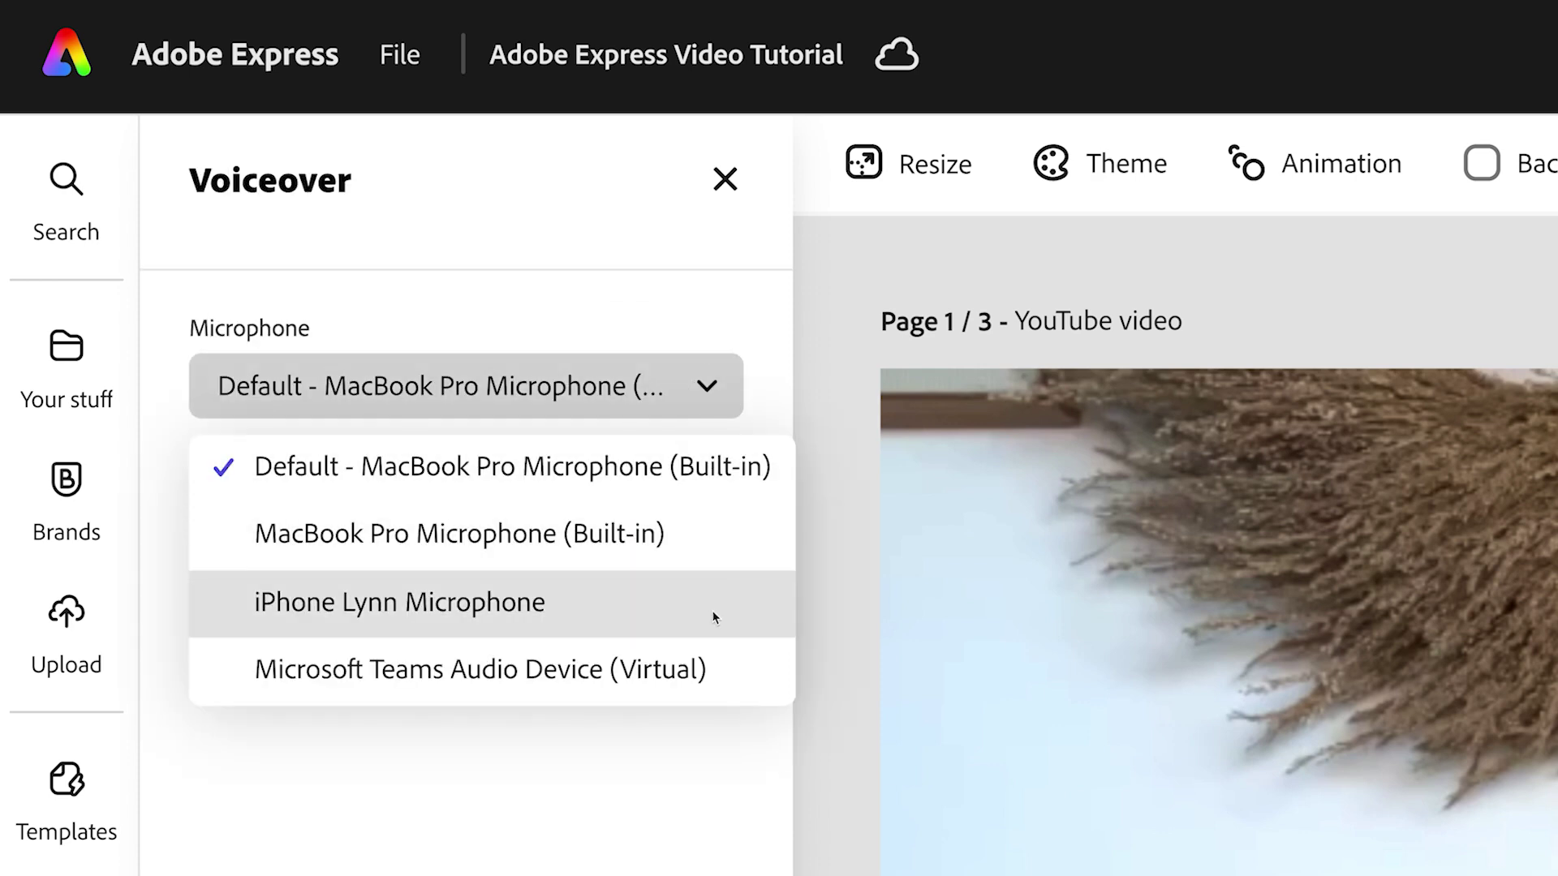
pyautogui.click(711, 387)
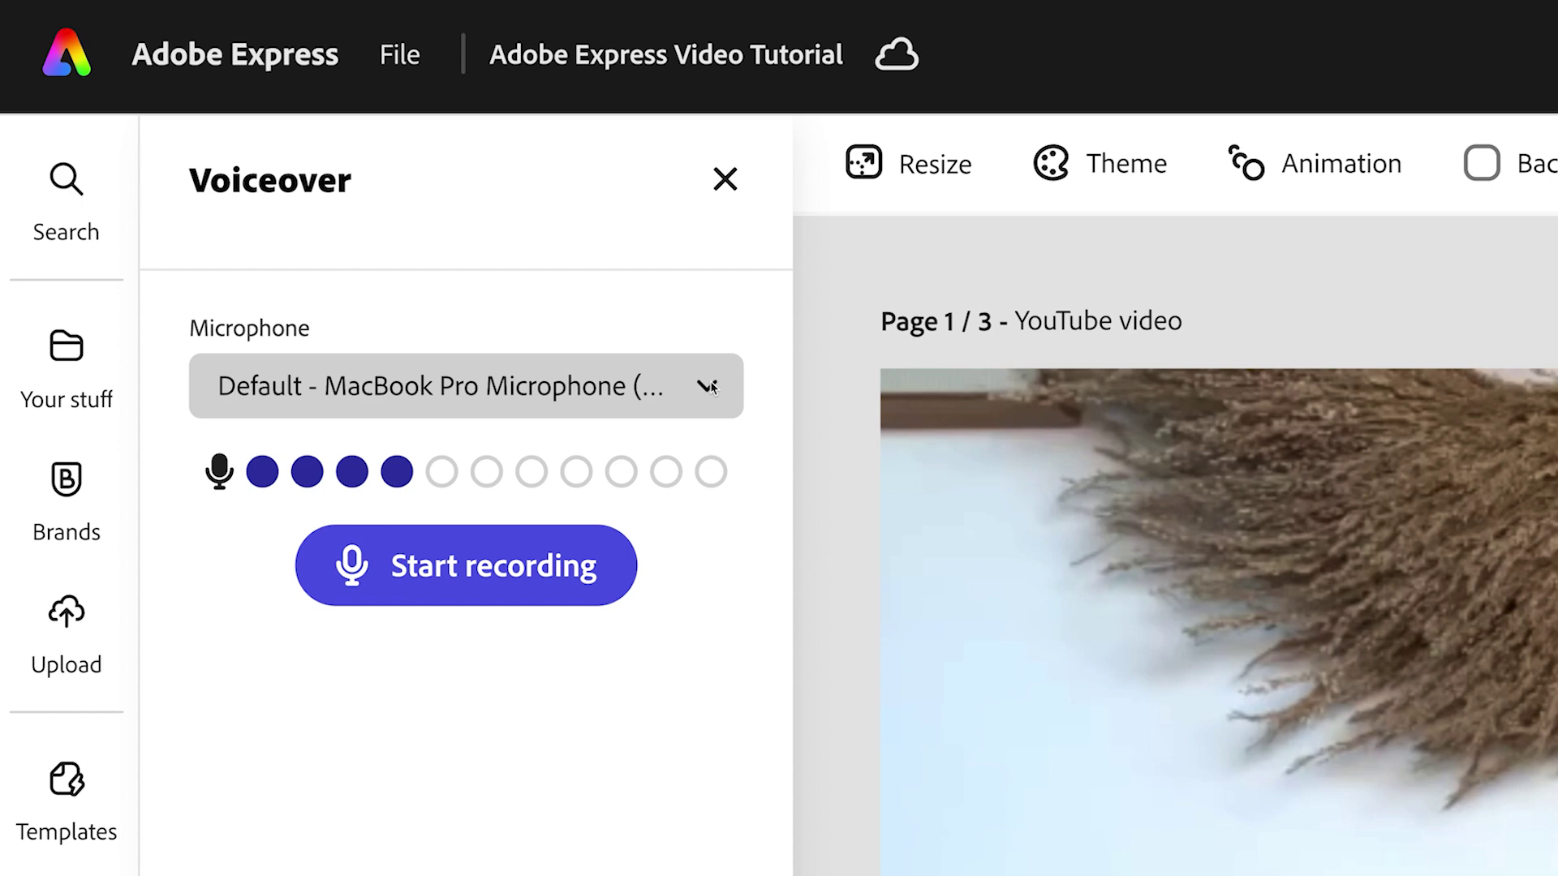
pyautogui.click(427, 569)
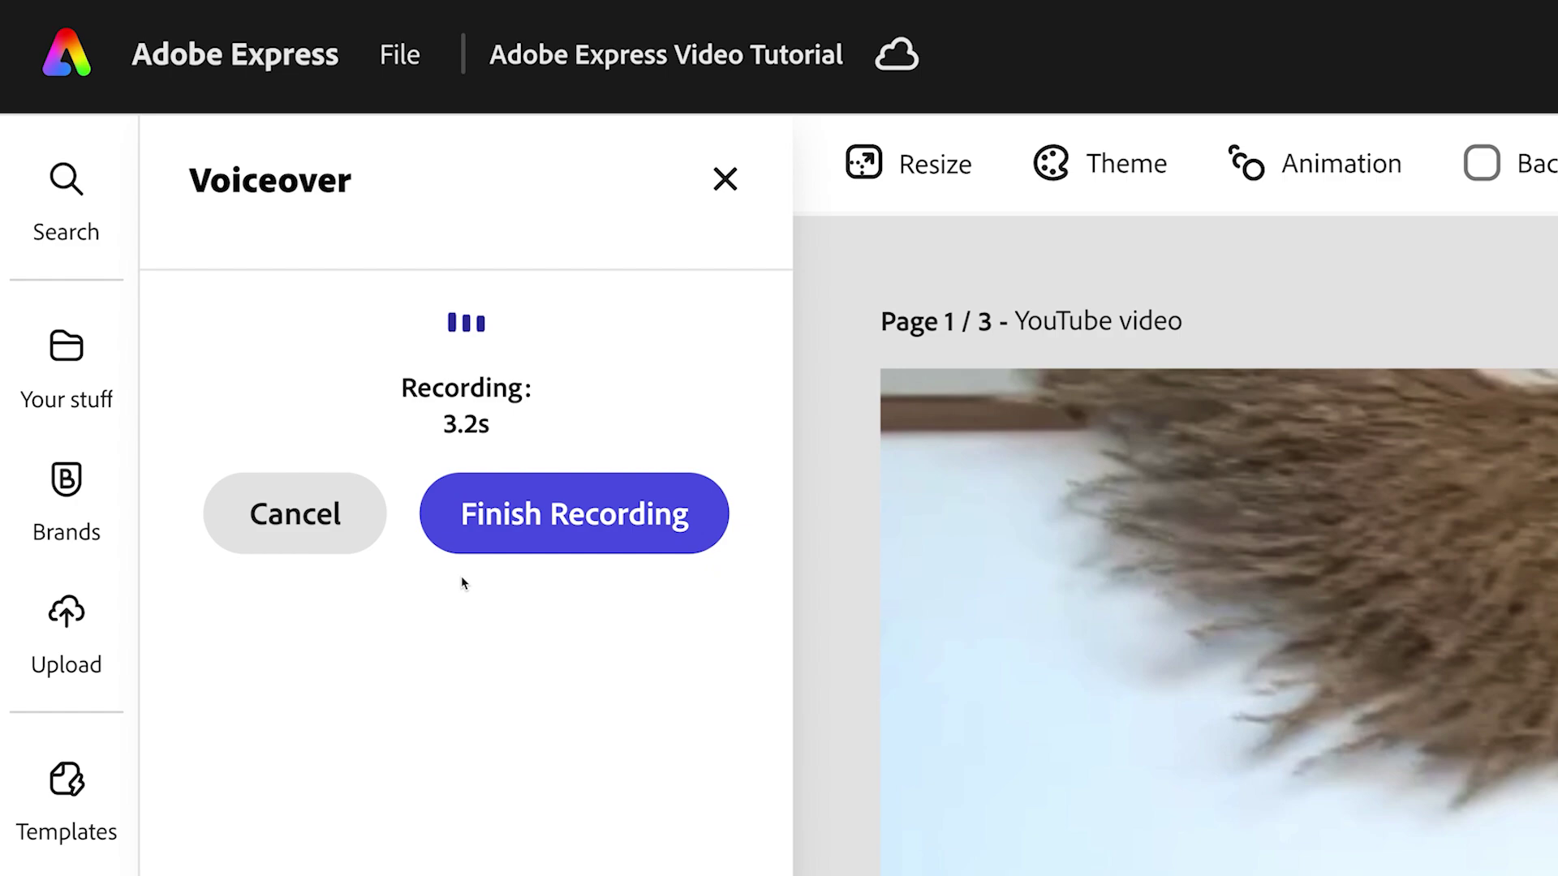
pyautogui.click(513, 523)
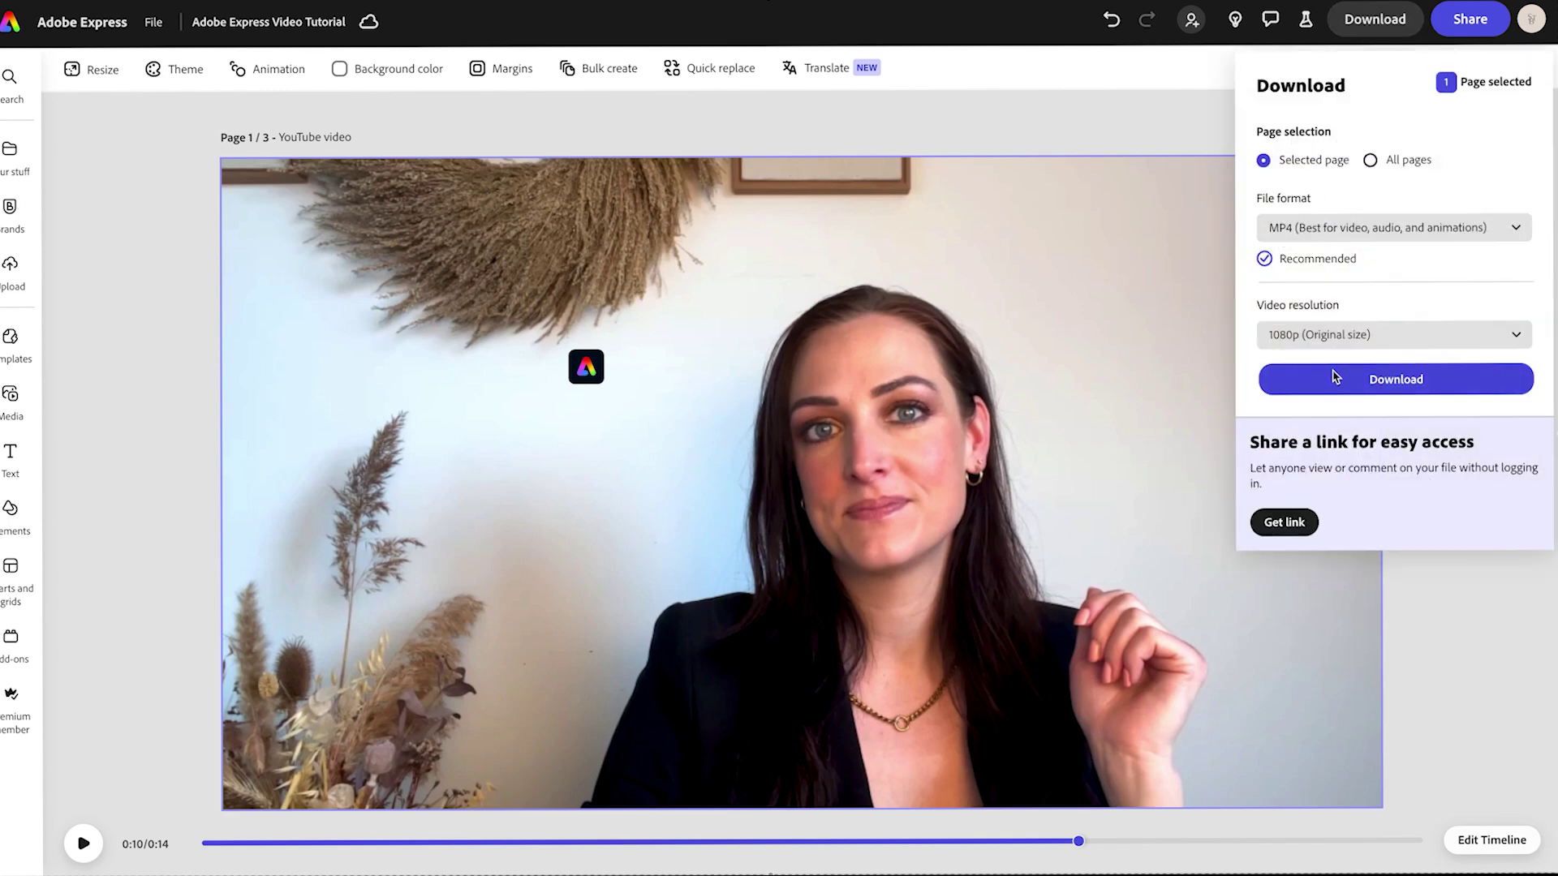
# Step: Close the download options and browse the Video quick actions down to Caption video
pyautogui.click(1395, 378)
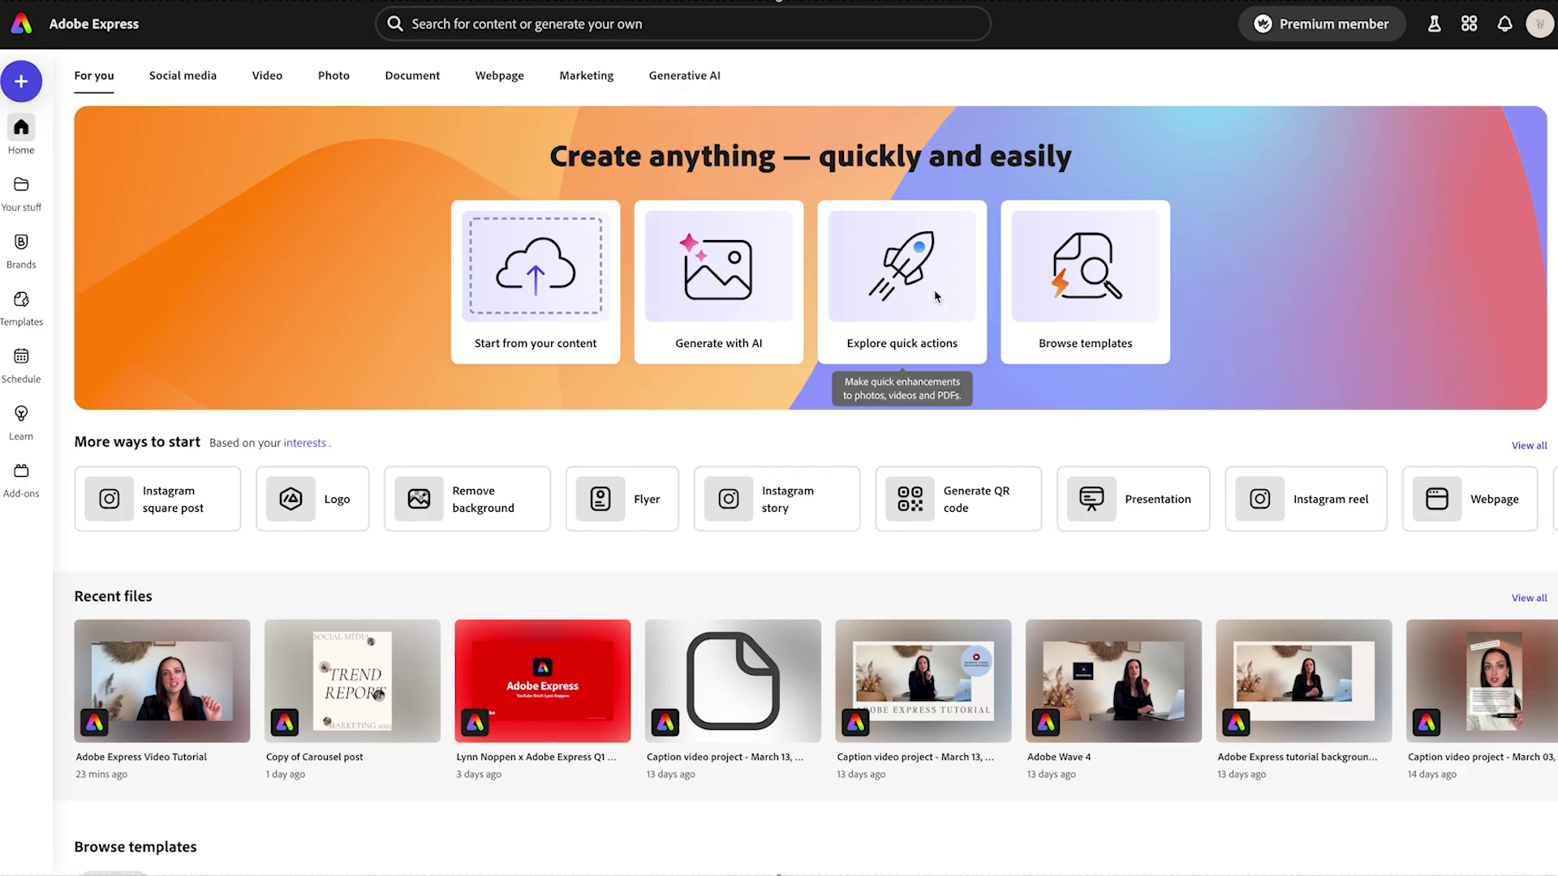
pyautogui.click(907, 304)
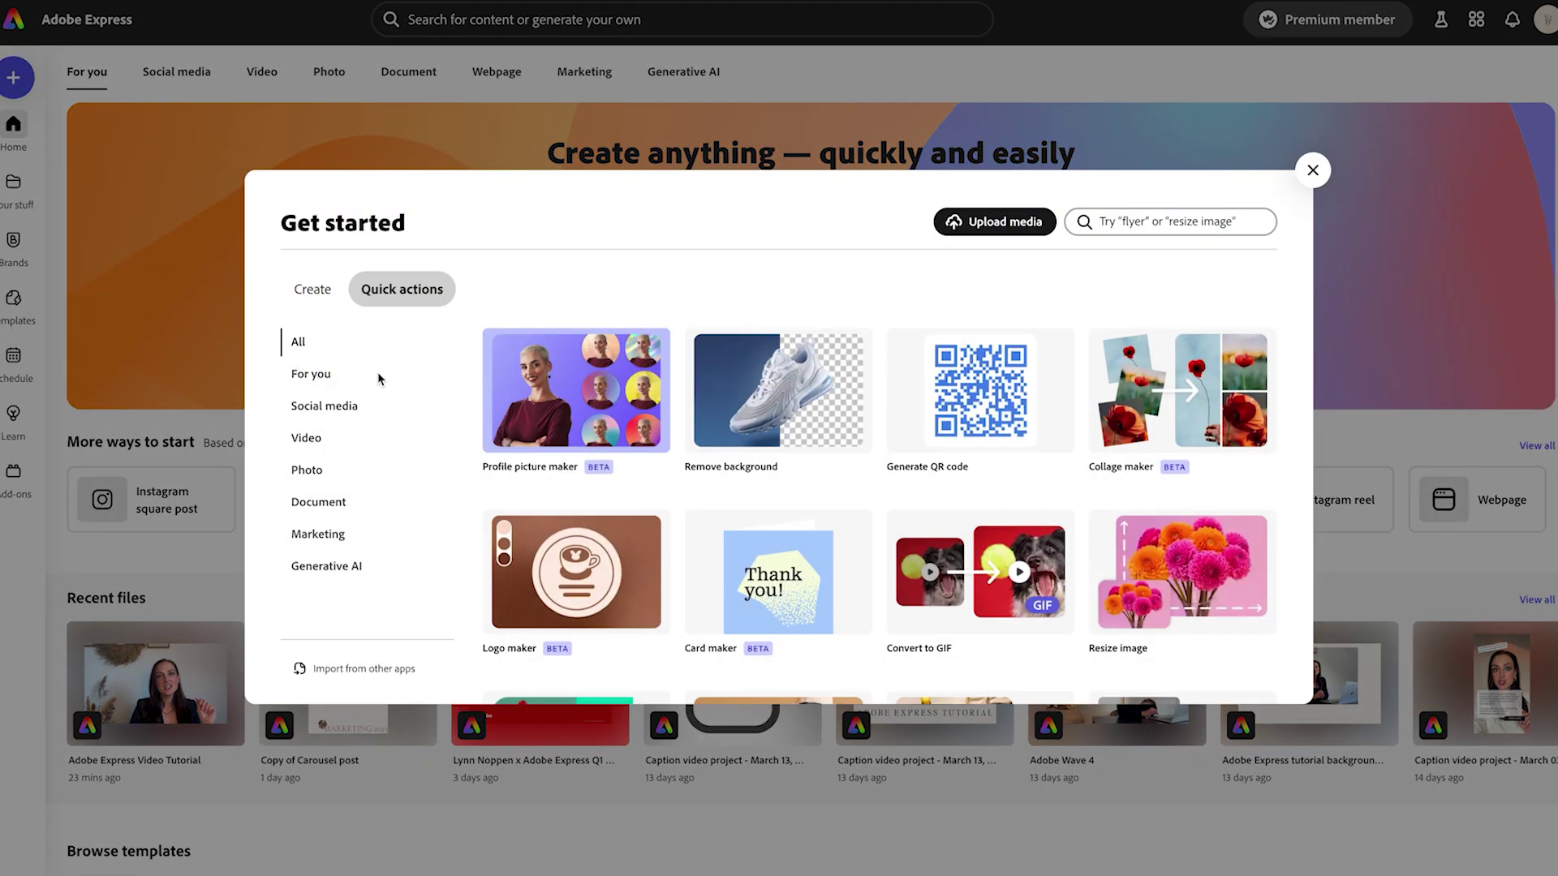
pyautogui.click(304, 439)
pyautogui.scroll(-2, 662, 464)
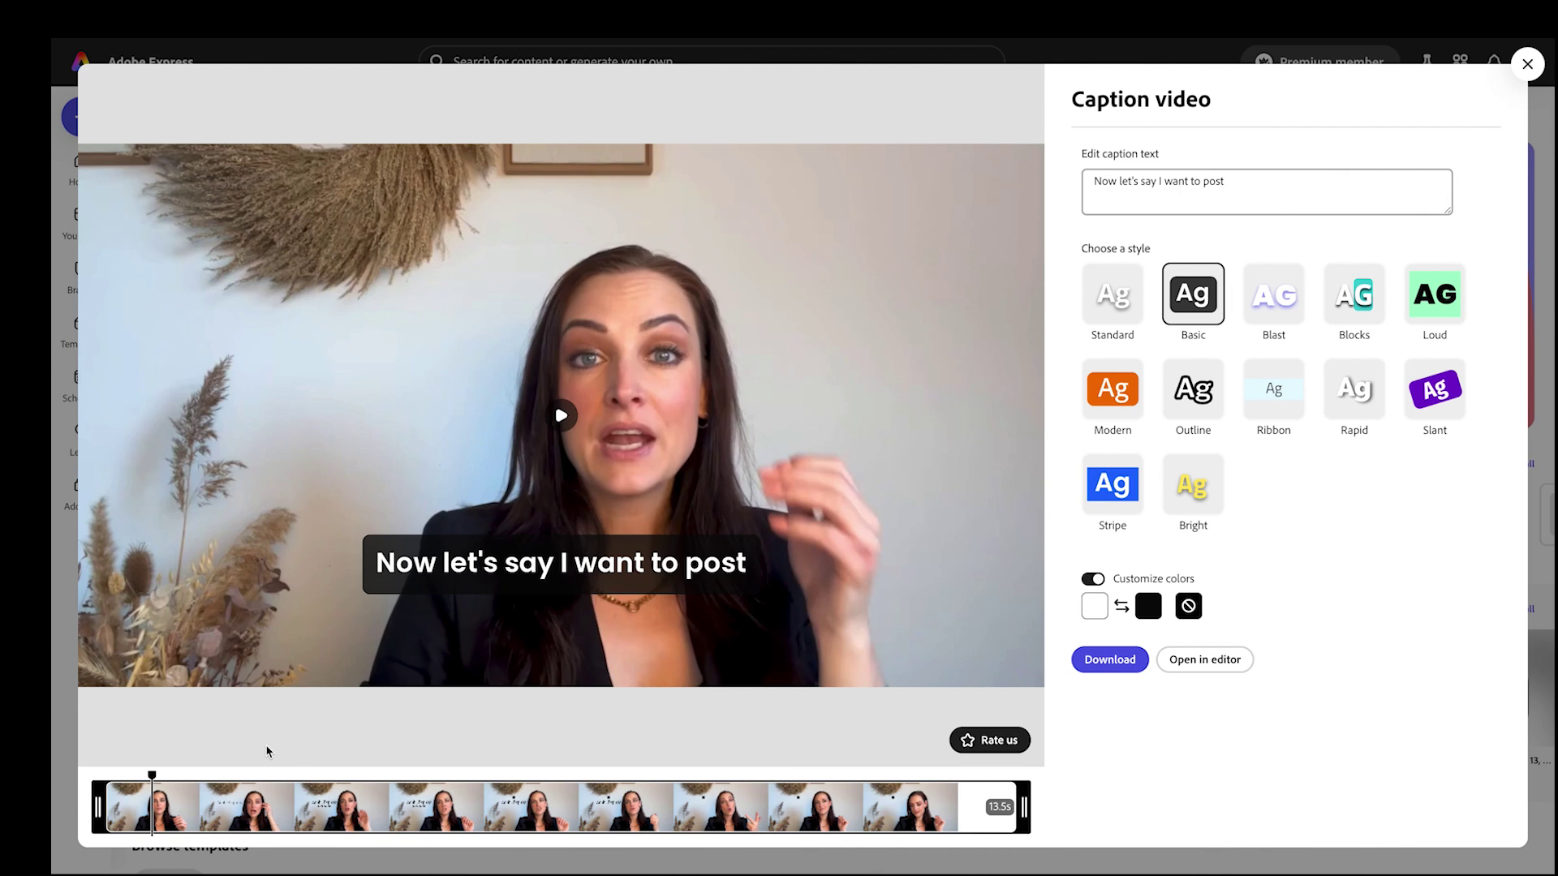
# Step: Jump to the resizing caption and correct its wording to 'SUPER'
pyautogui.moveTo(152, 778); pyautogui.dragTo(460, 753)
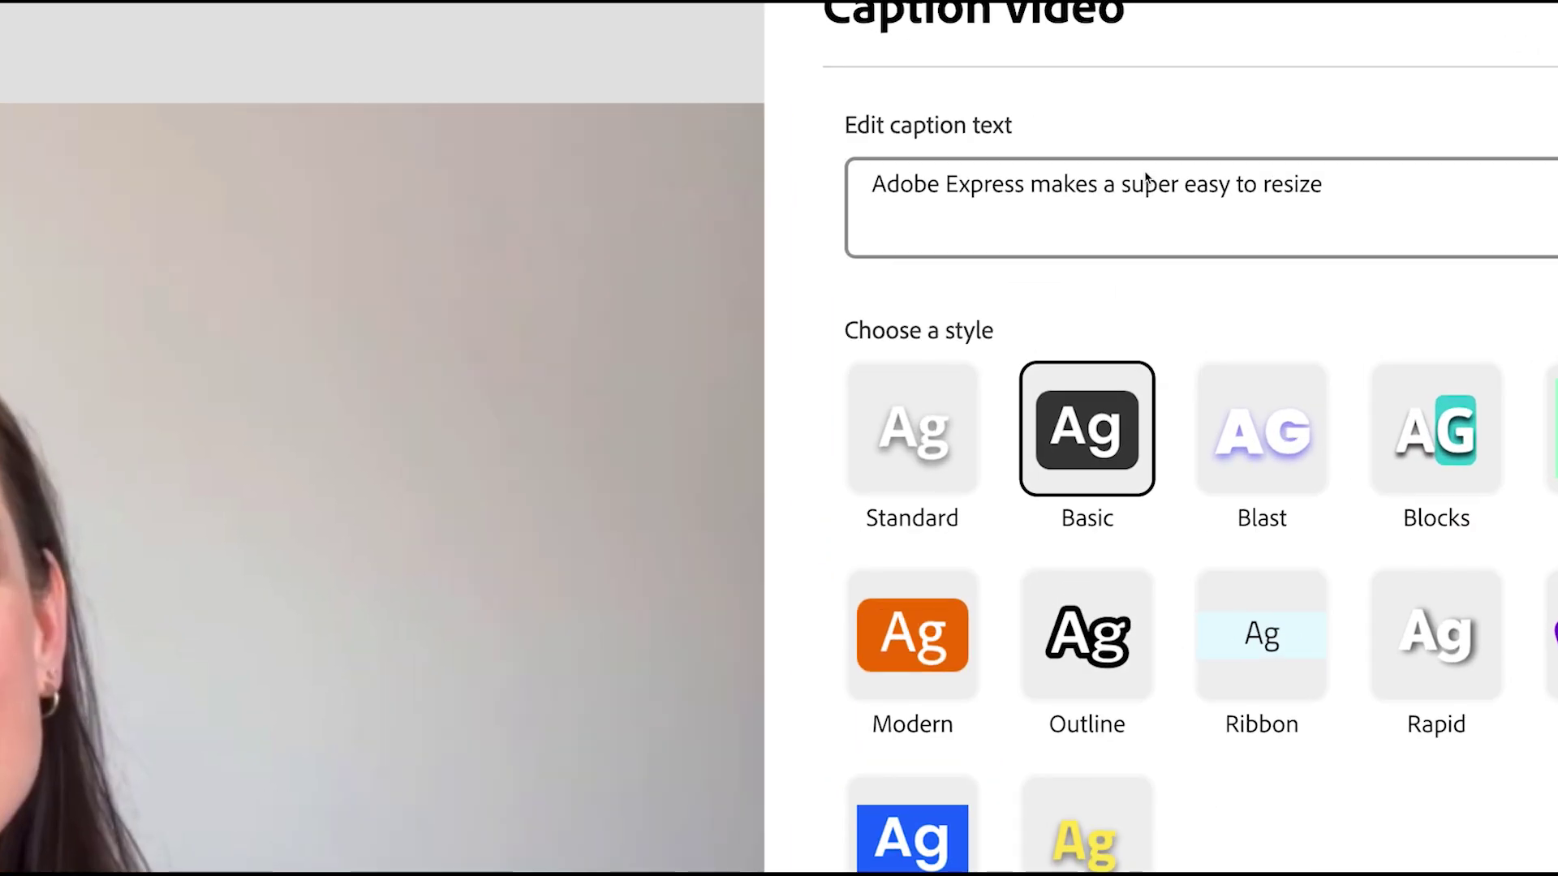
pyautogui.click(1199, 155)
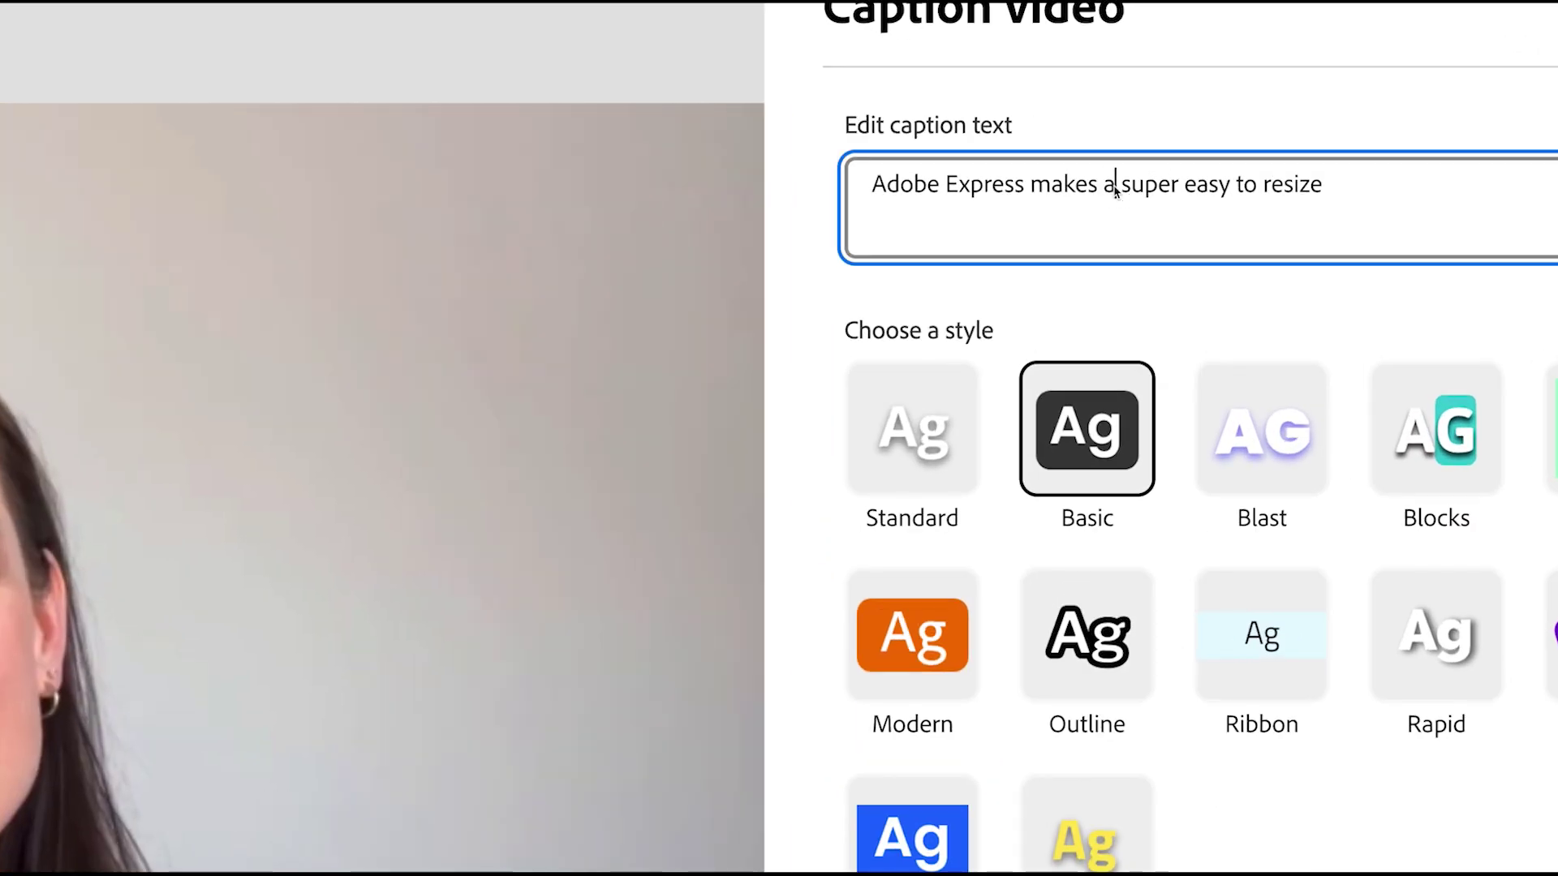
pyautogui.write('S')
pyautogui.write('UPER')
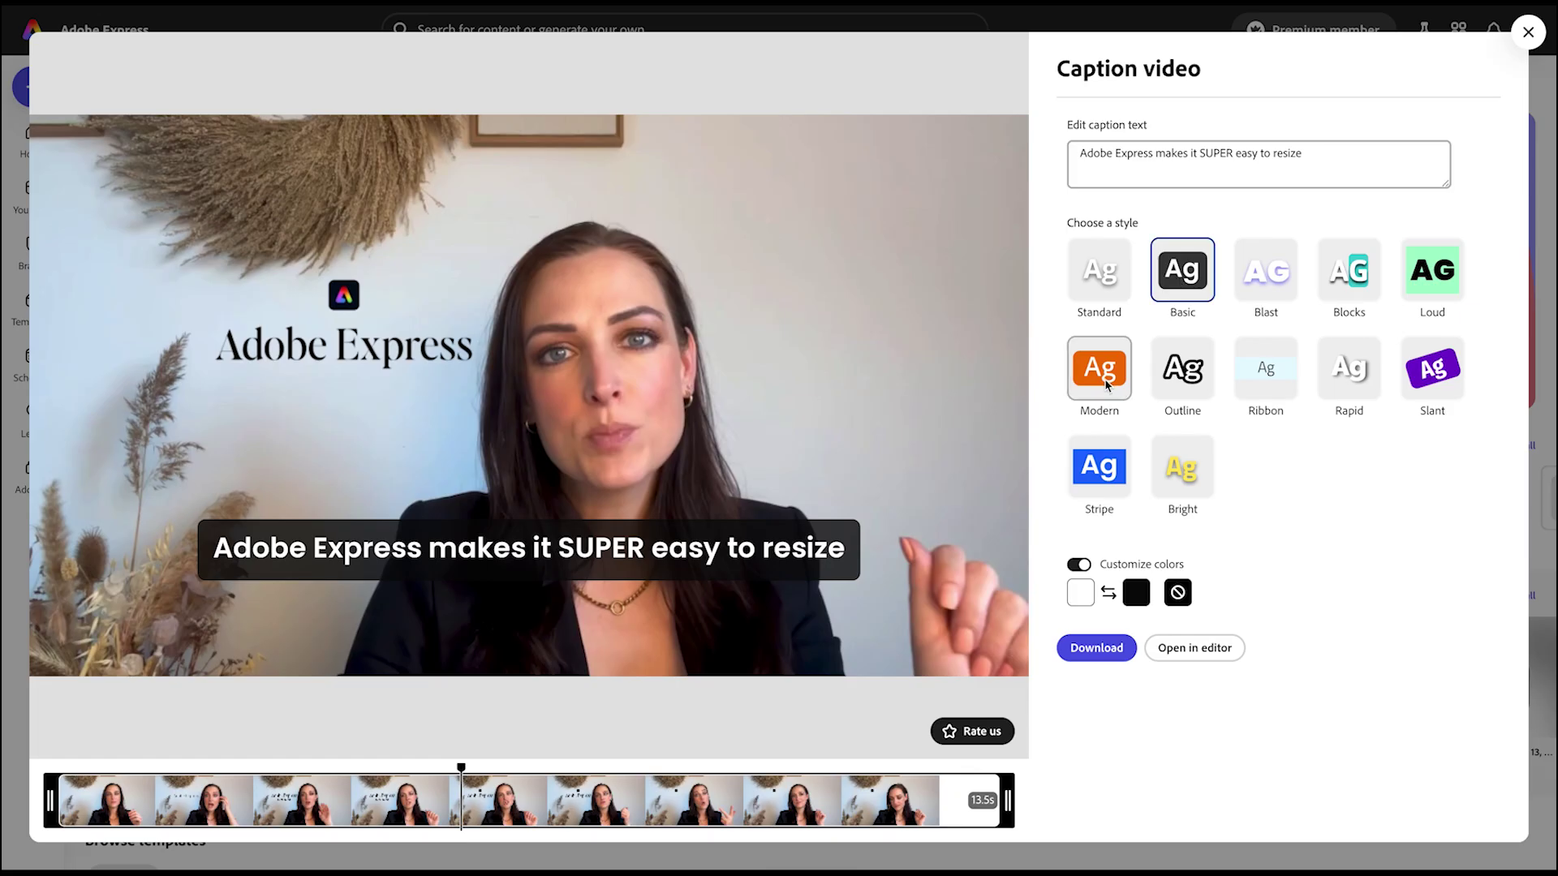
# Step: Try the Loud, Outline, Ribbon and Slant caption styles
pyautogui.click(1416, 260)
pyautogui.click(1192, 378)
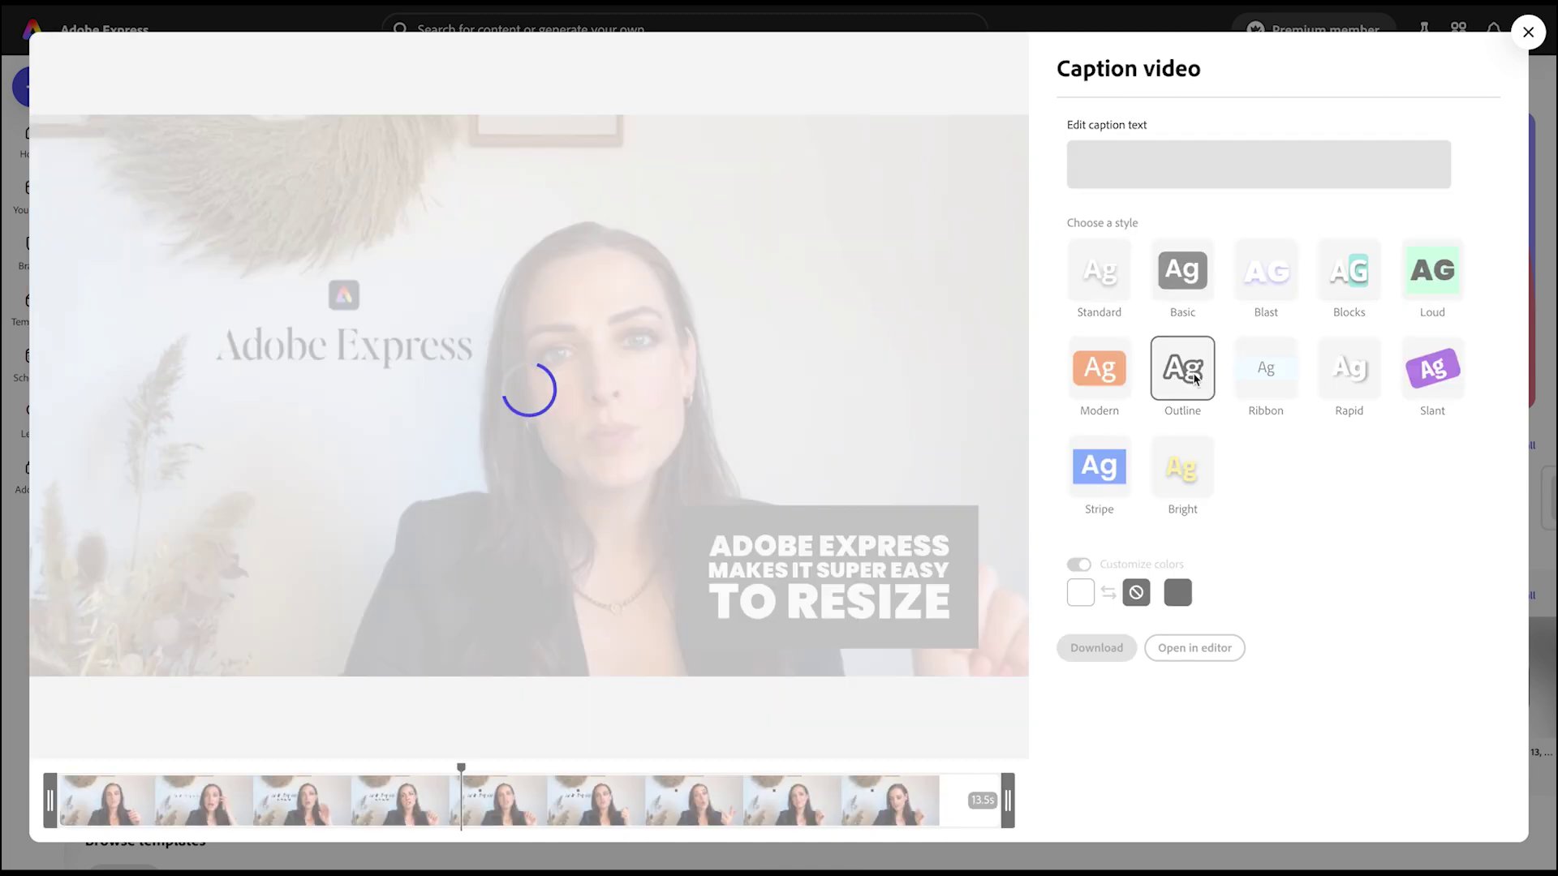
pyautogui.click(1280, 376)
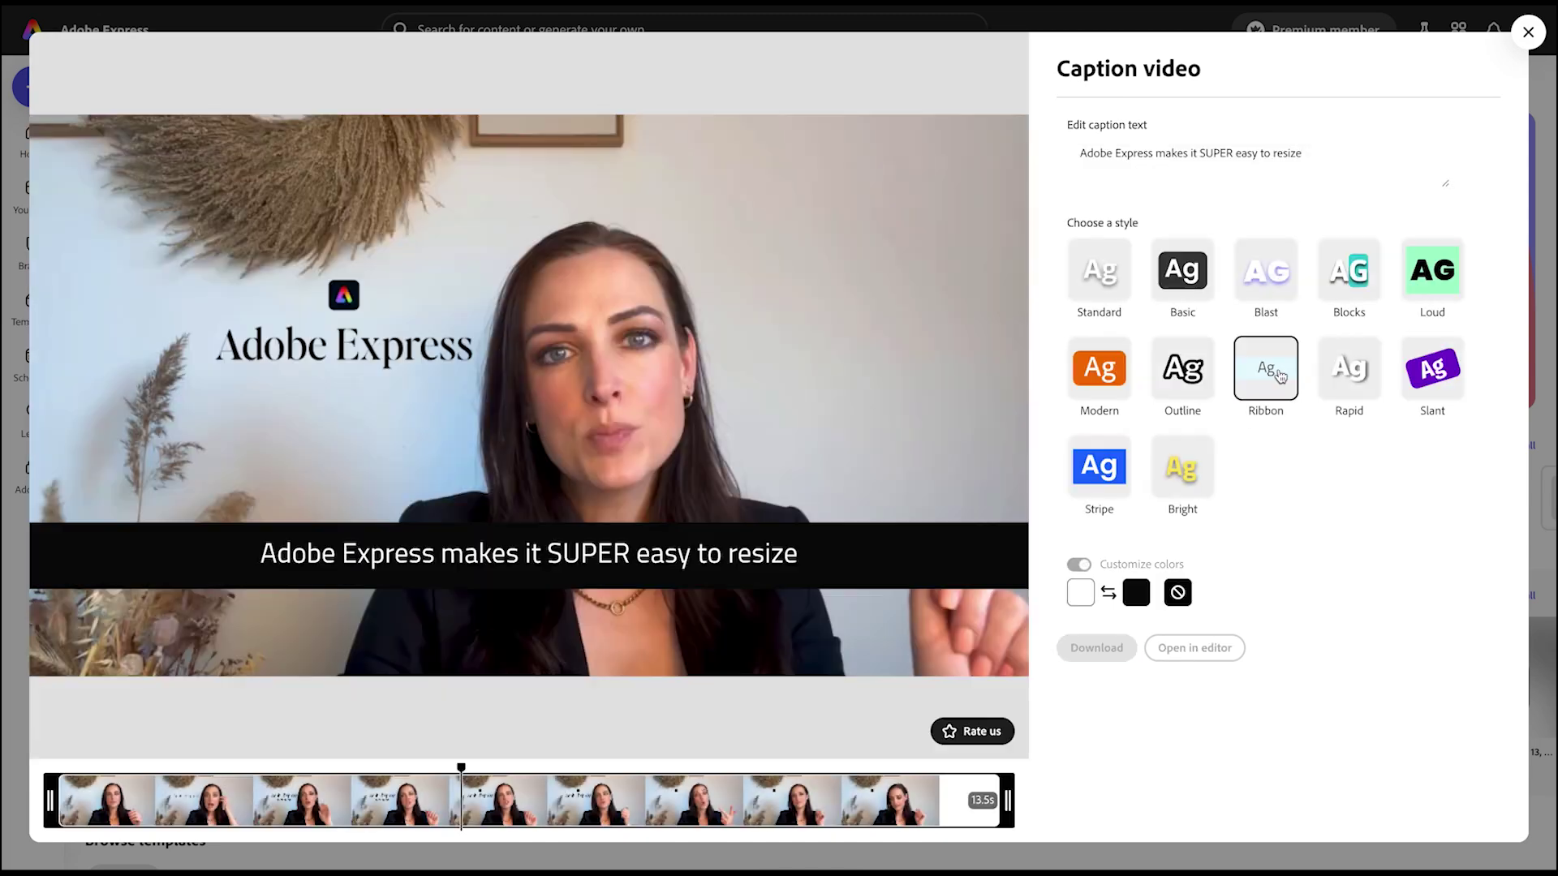
pyautogui.click(1445, 377)
# Step: Set the caption box shape colour to custom hex #90A4BD
pyautogui.click(1144, 593)
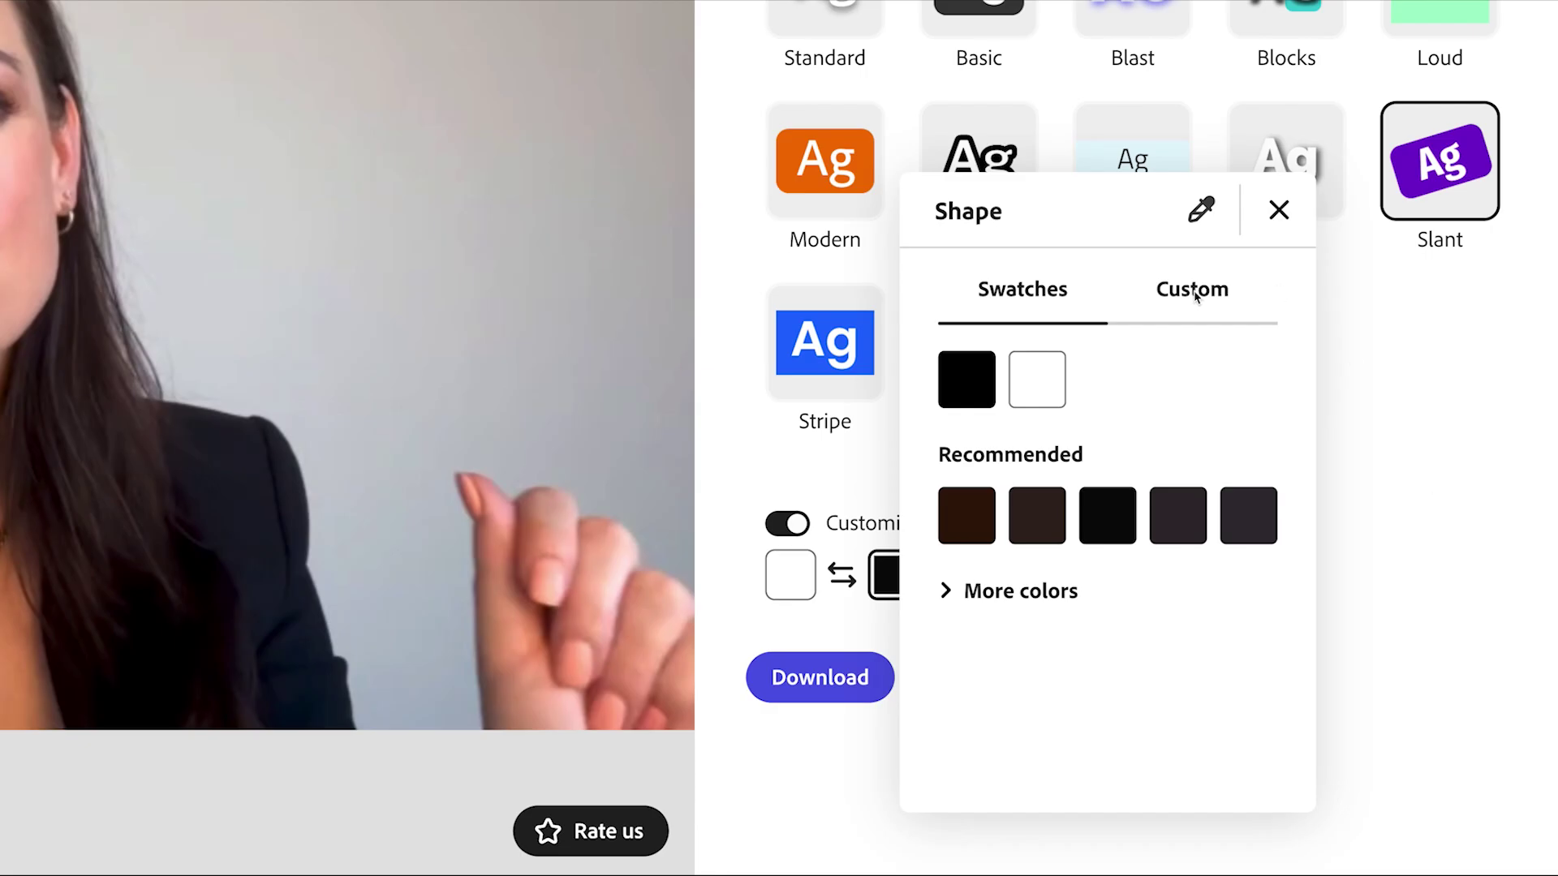
pyautogui.click(1298, 438)
pyautogui.press('Return')
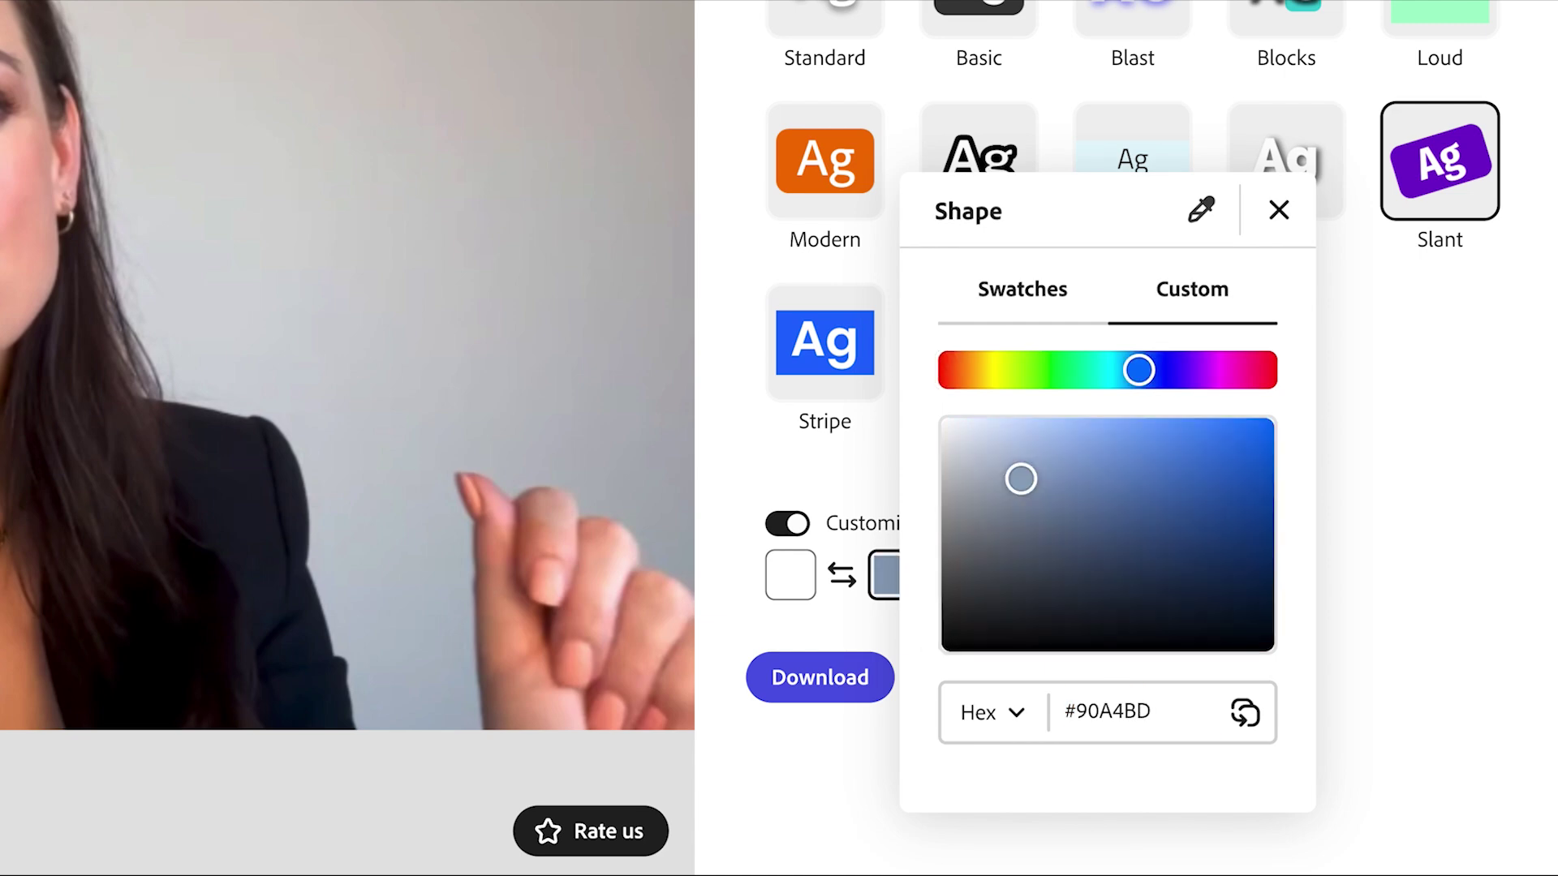
pyautogui.click(1391, 525)
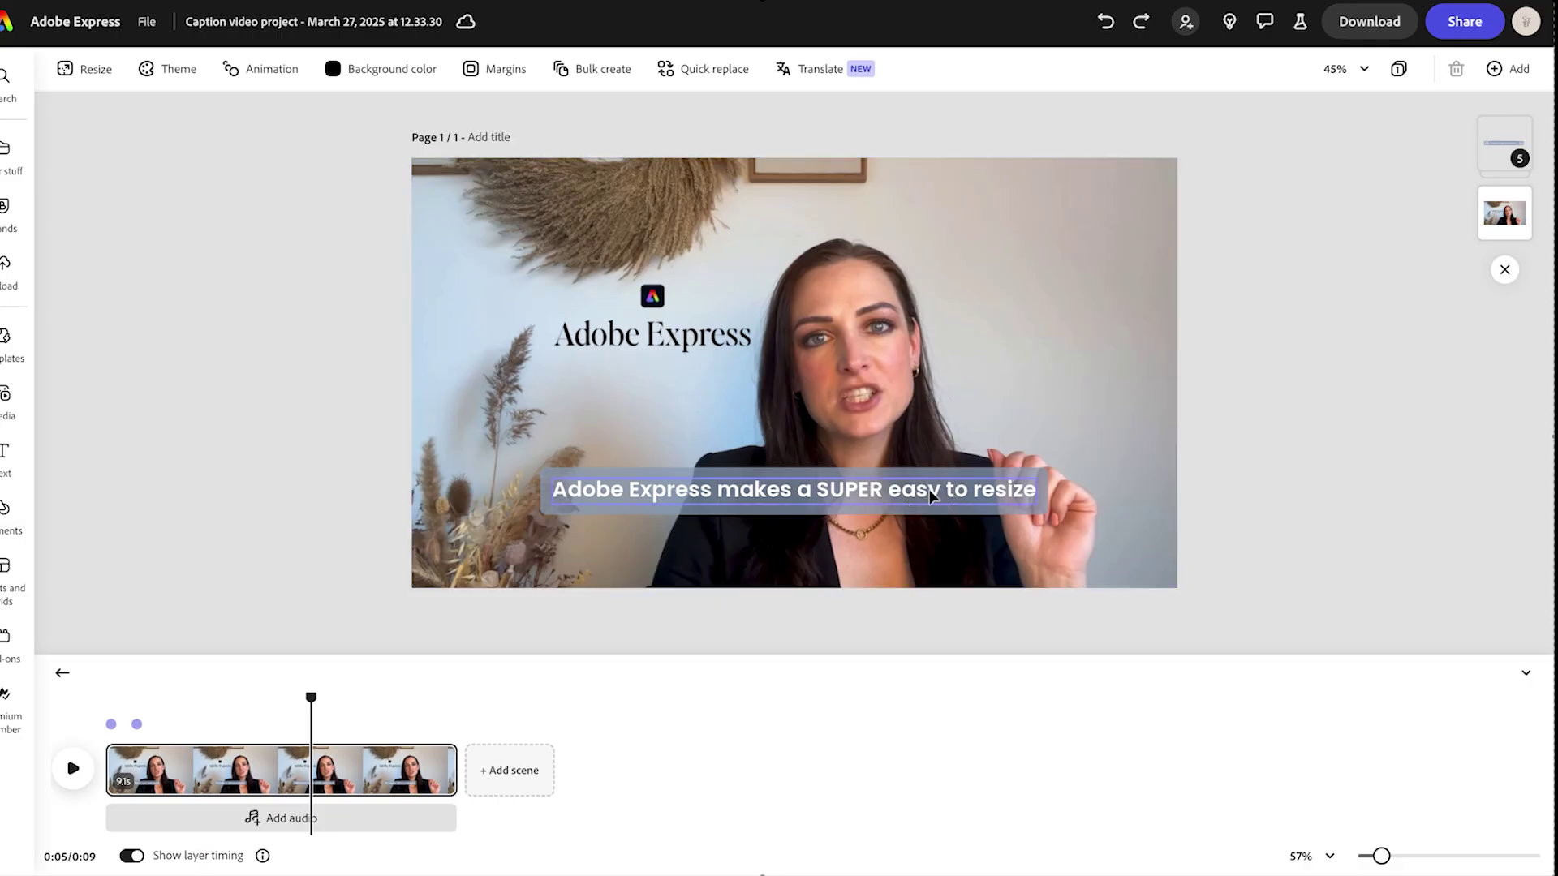
# Step: Move the caption to the top right of the video and check it across the clip
pyautogui.click(931, 495)
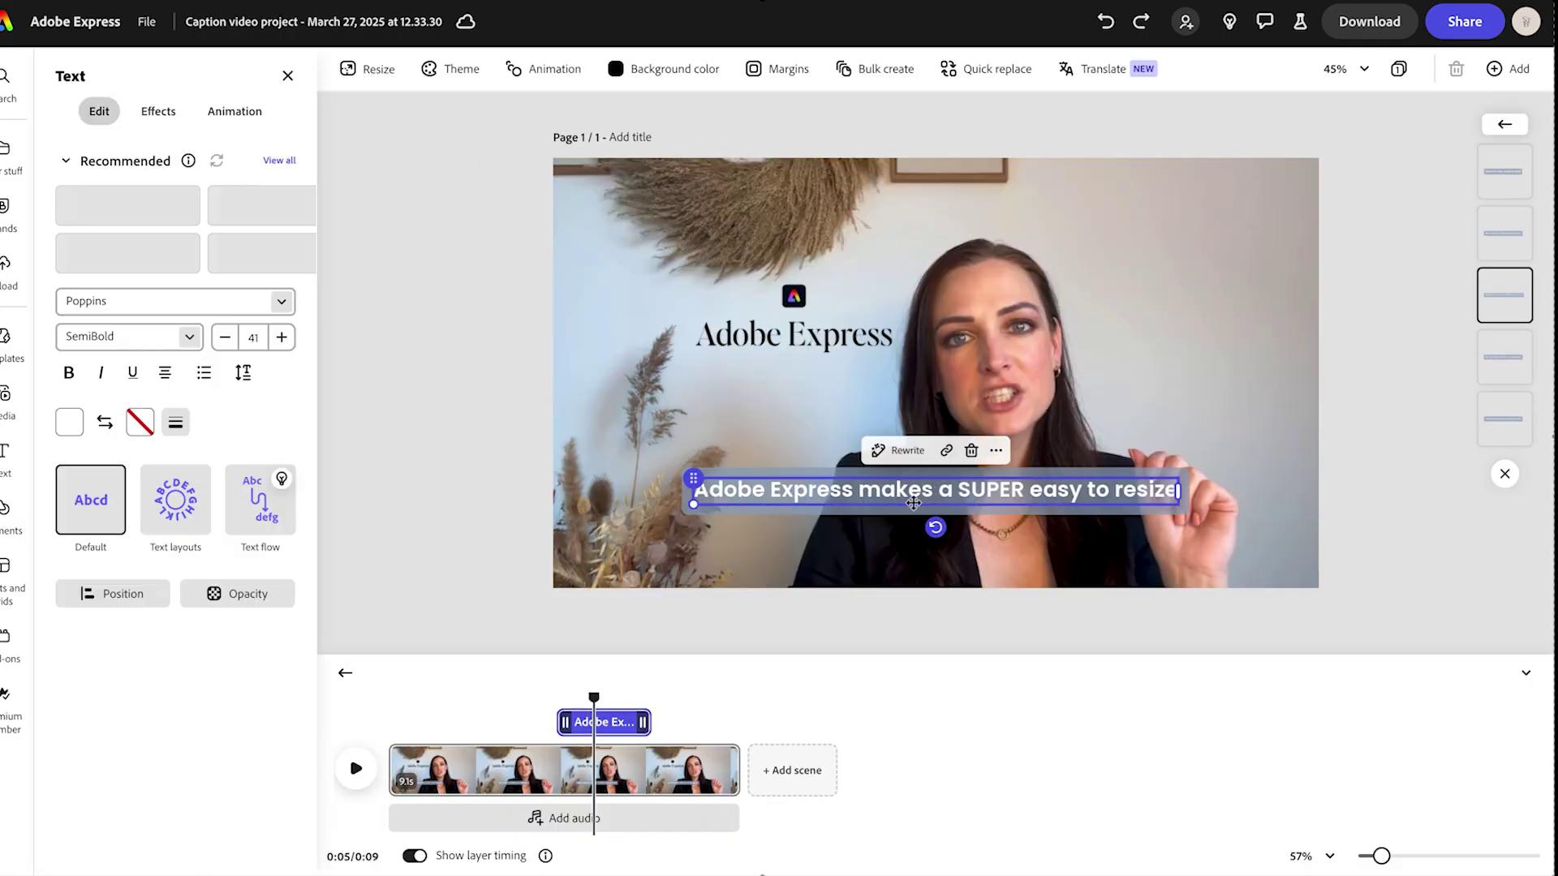
pyautogui.moveTo(914, 503); pyautogui.dragTo(1051, 260)
pyautogui.click(550, 722)
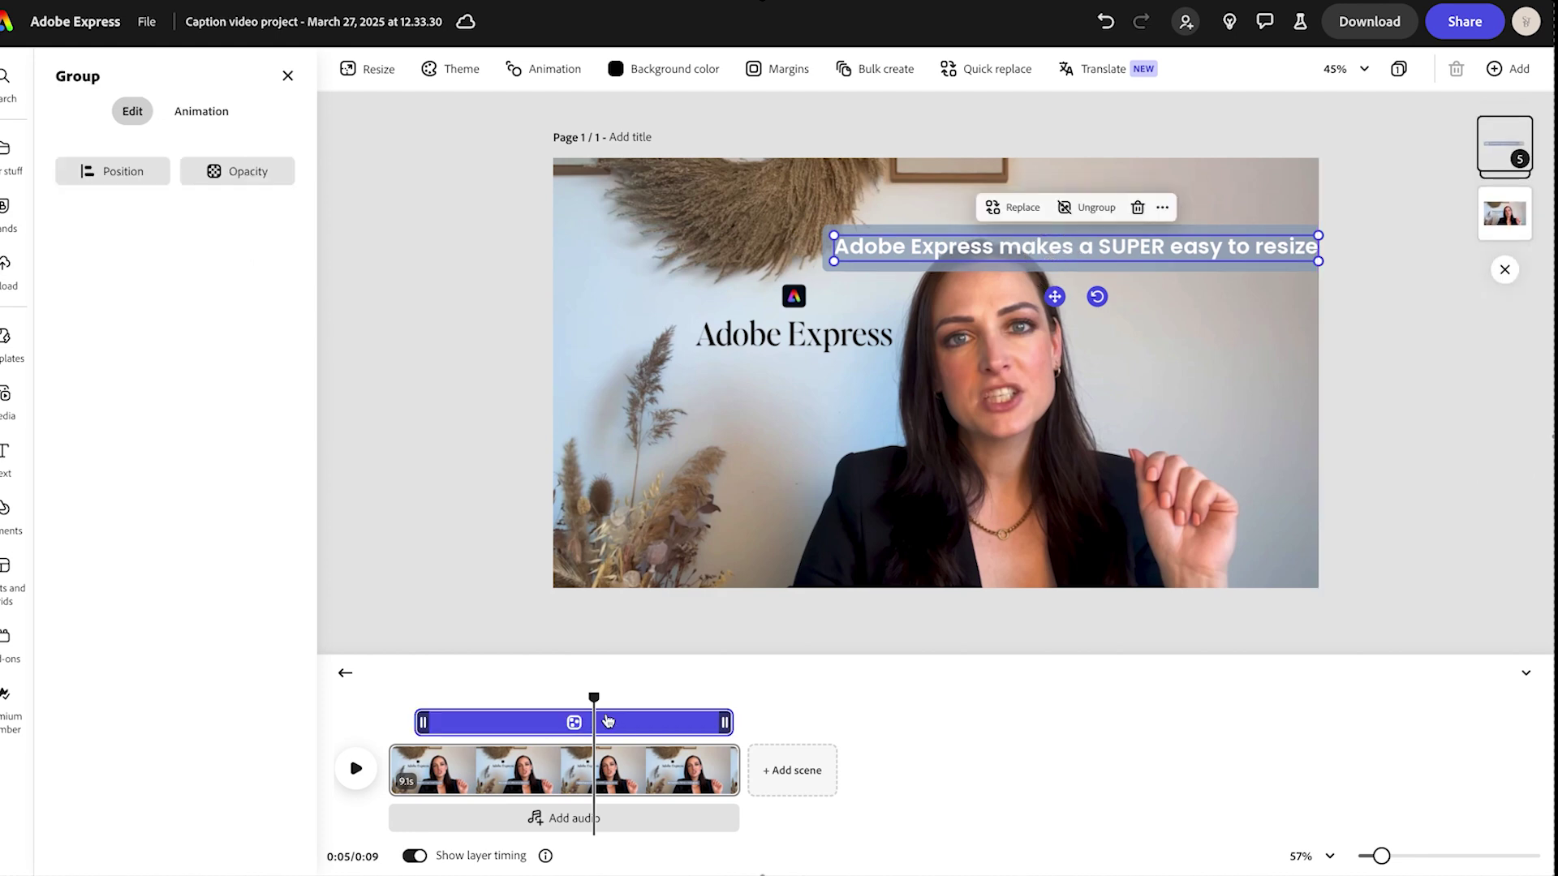
pyautogui.moveTo(511, 706); pyautogui.dragTo(692, 692)
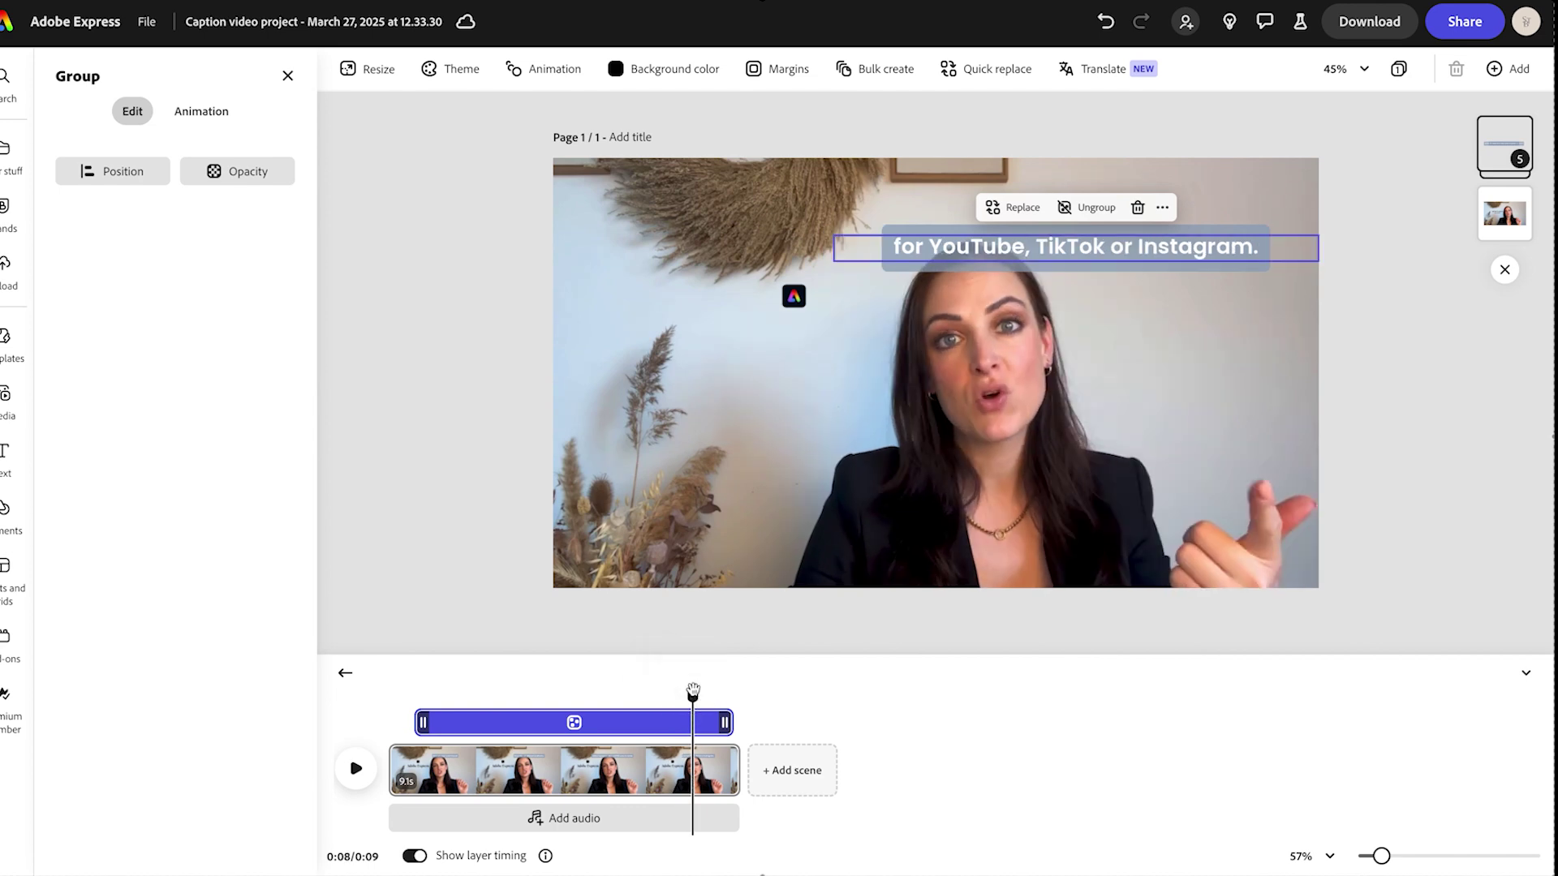
# Step: Ungroup the captions into separate layers and reposition individual captions
pyautogui.click(1109, 209)
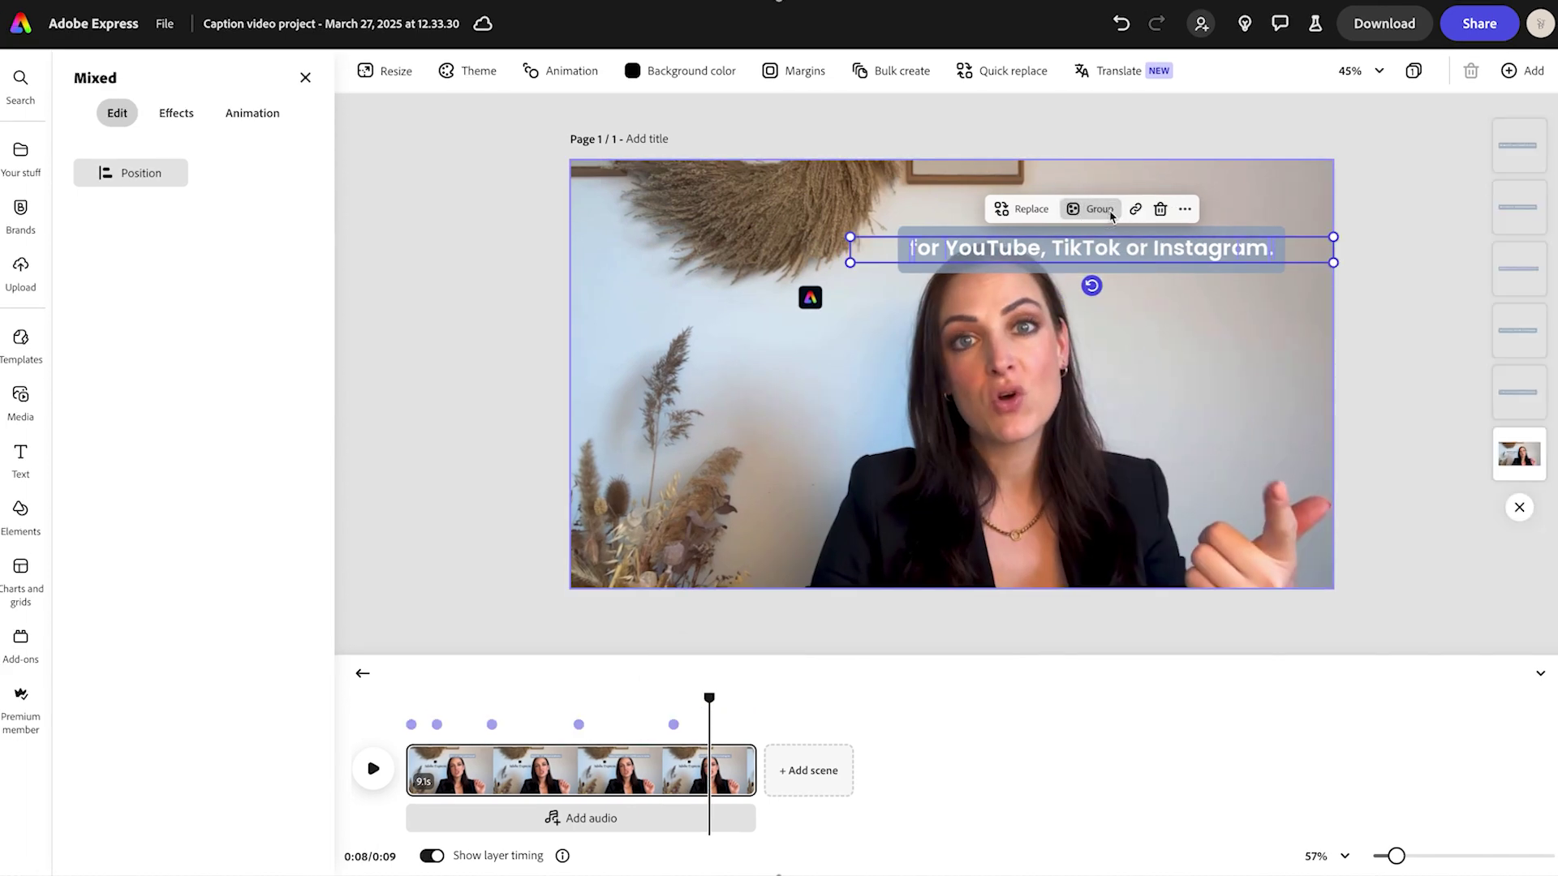
pyautogui.click(1066, 262)
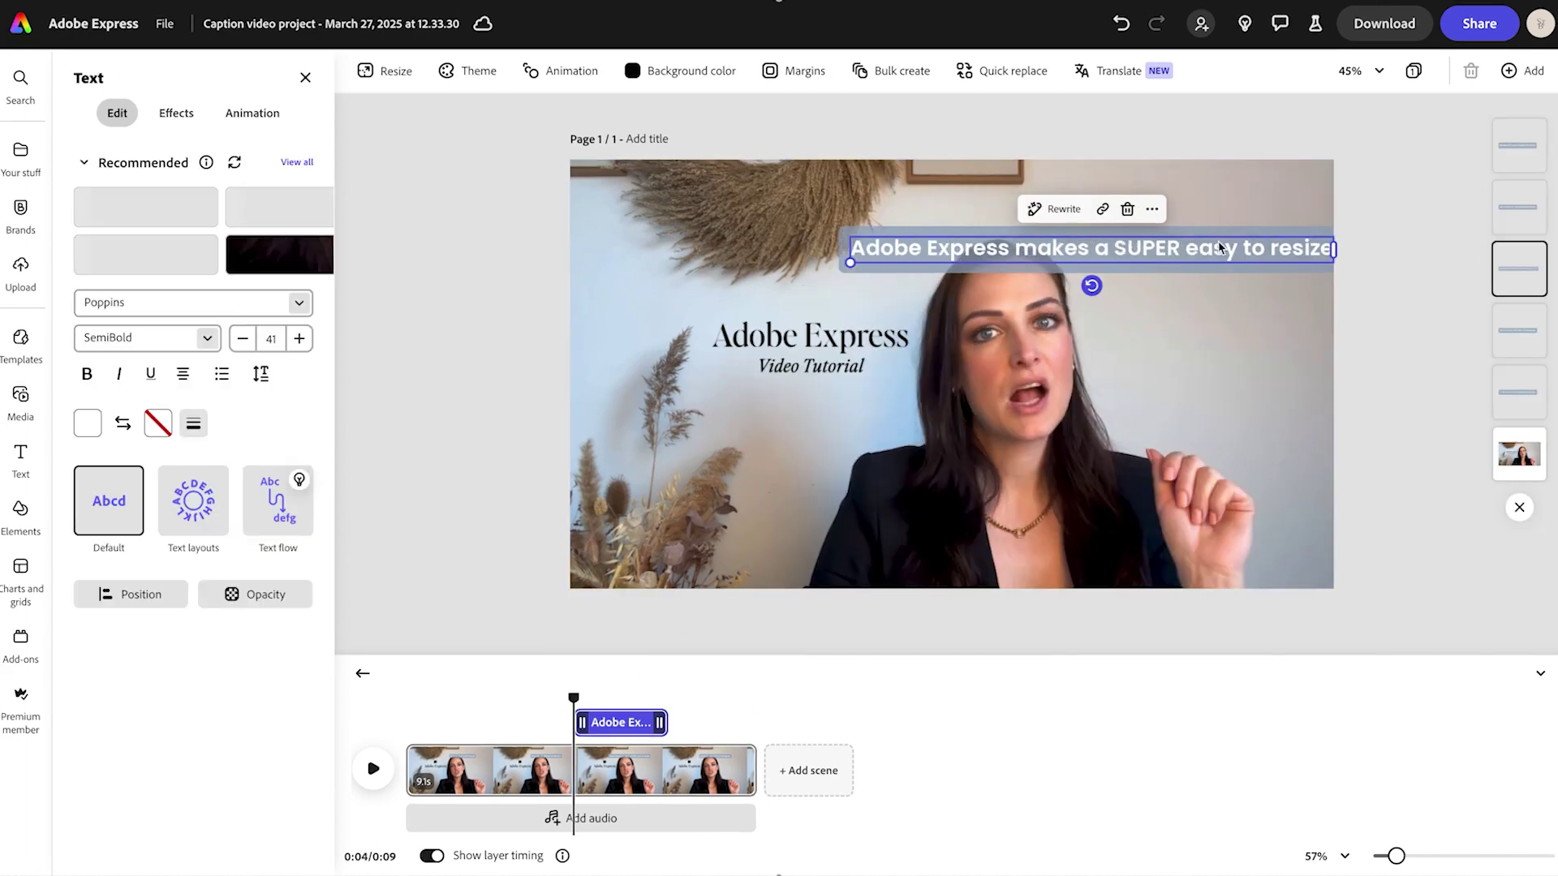
pyautogui.moveTo(1213, 253); pyautogui.dragTo(1018, 473)
pyautogui.click(1189, 254)
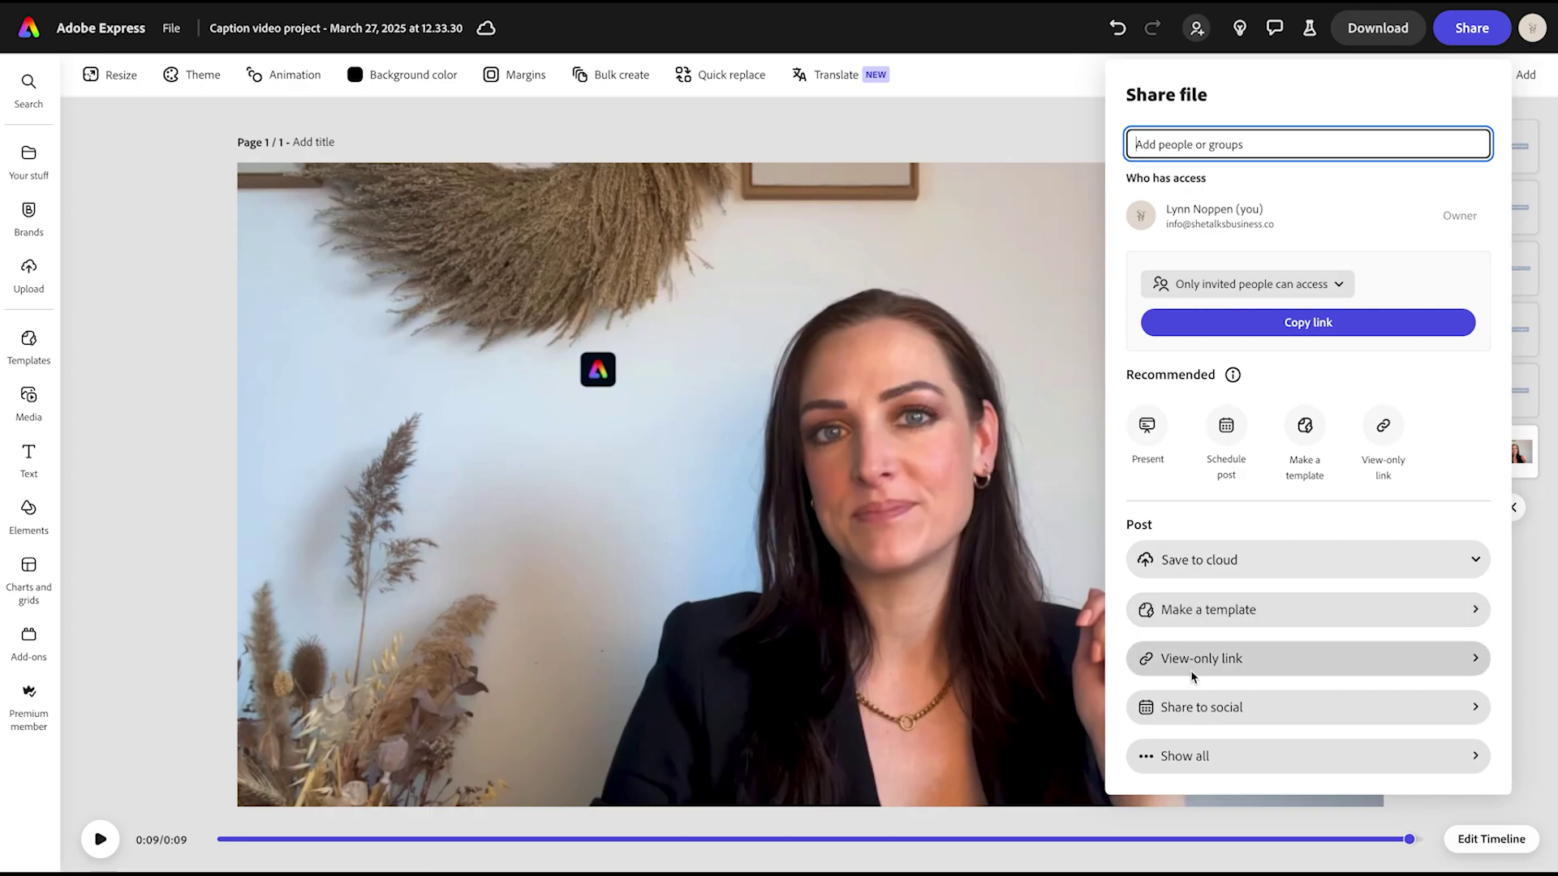
# Step: Open the Share to social options for the captioned video
pyautogui.click(1210, 717)
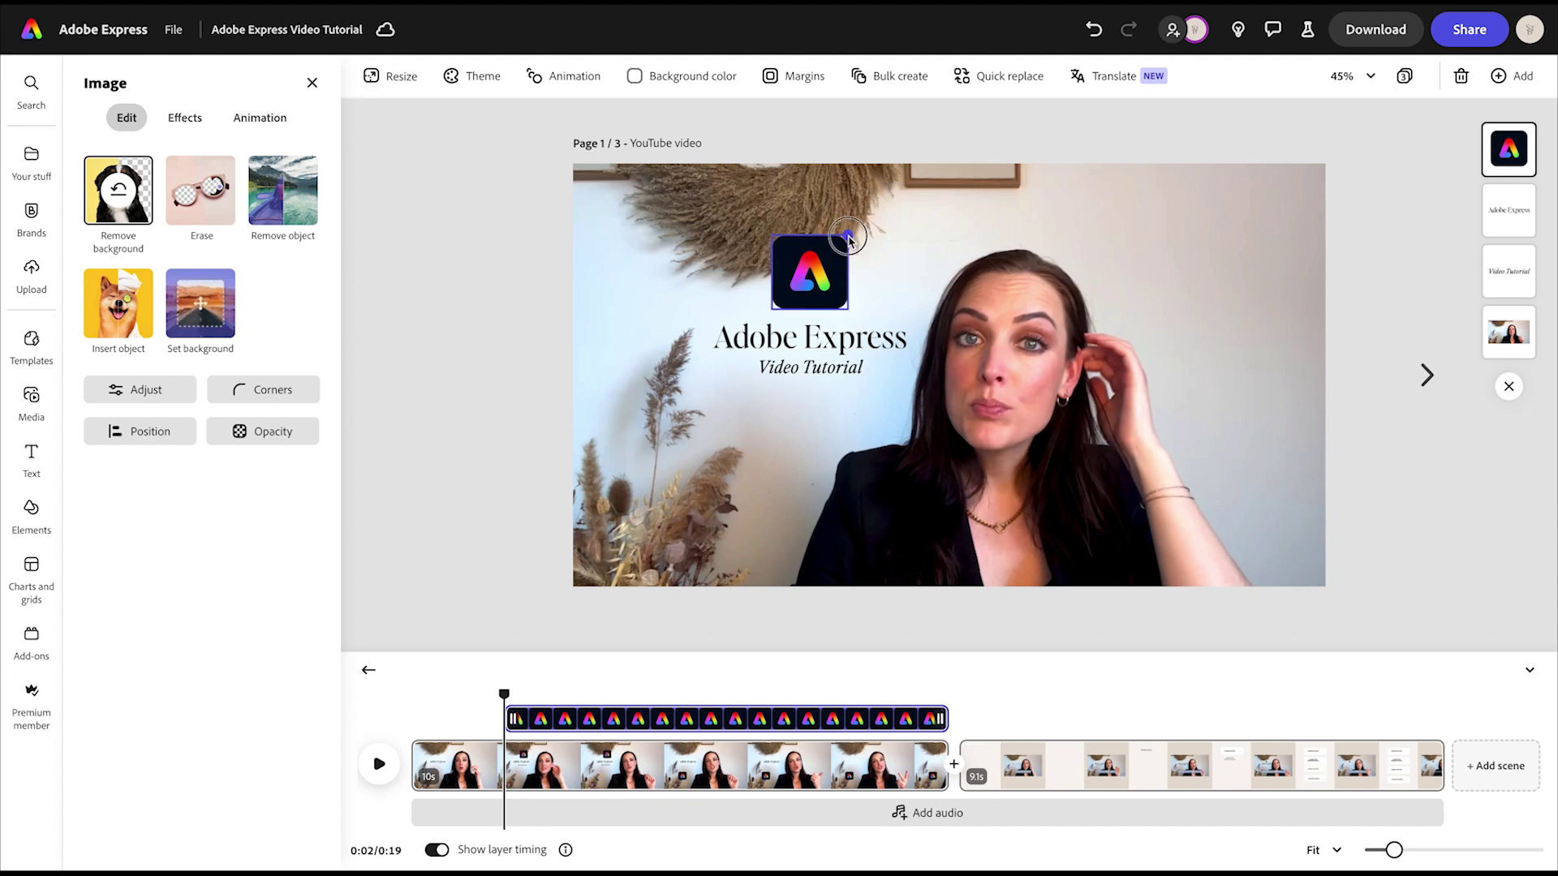
# Step: Trim the logo layer's start later so it no longer shows at 0:00, then play from the start
pyautogui.moveTo(514, 722); pyautogui.dragTo(548, 720)
pyautogui.click(379, 763)
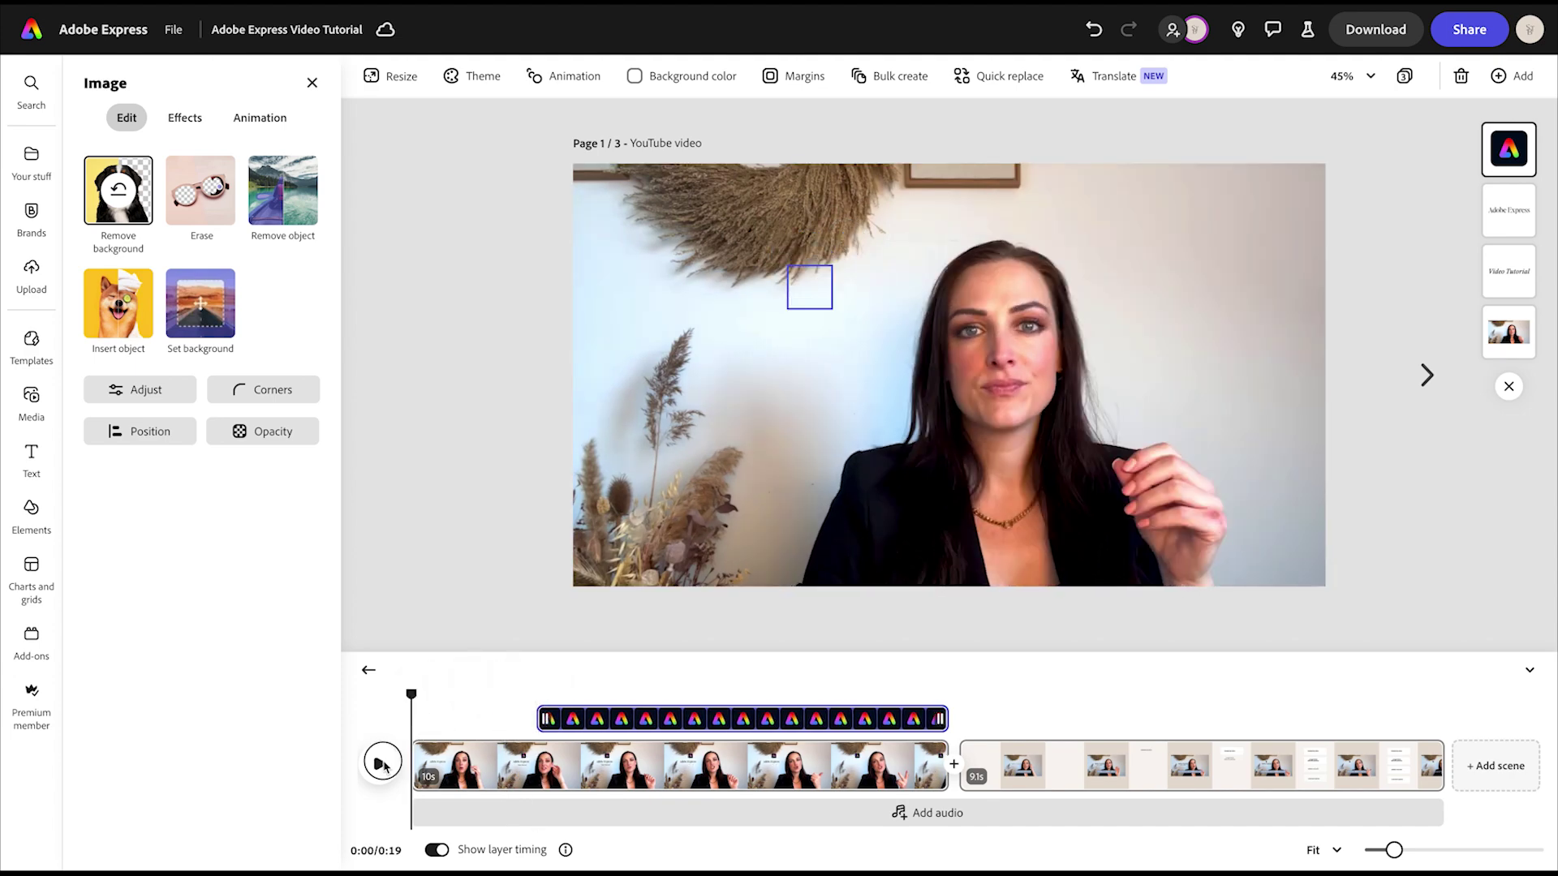